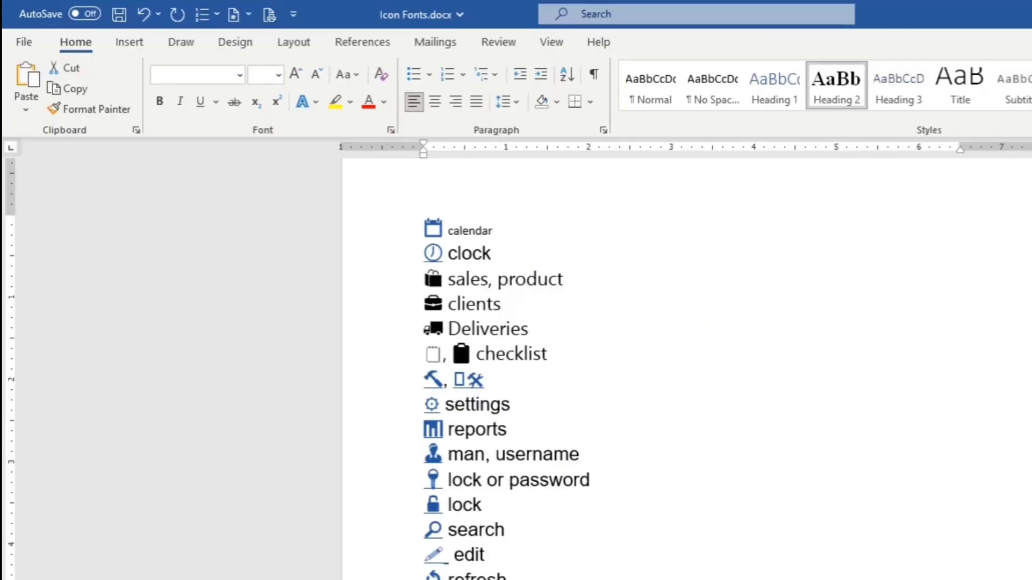
- Scroll through the icon-font list in Icon Fonts.docx
scroll(525, 568, "down", 4)
scroll(525, 578, "up", 3)
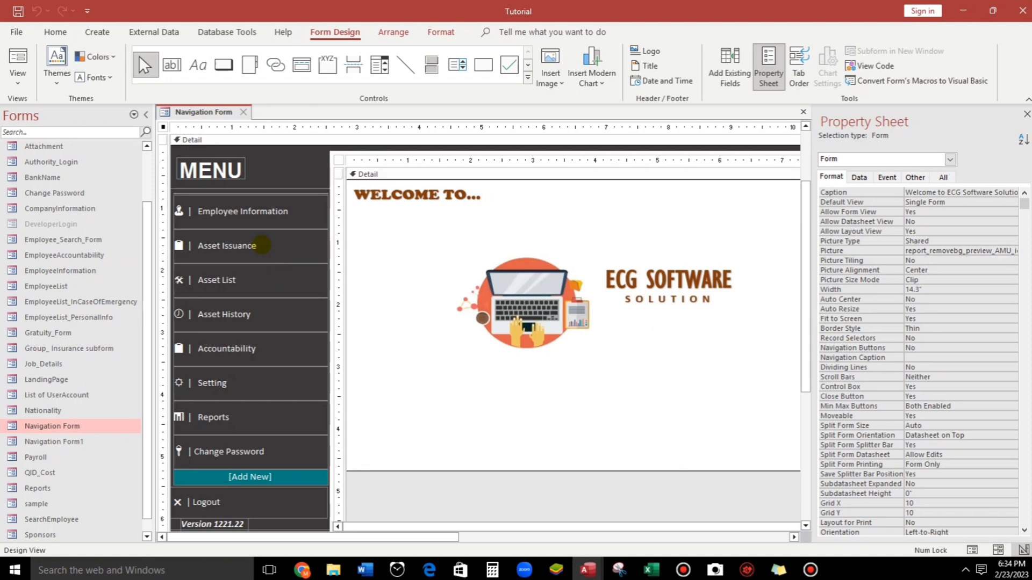
- Select all menu buttons from Employee Information to Change Password and colour their captions Red
left_click(243, 211)
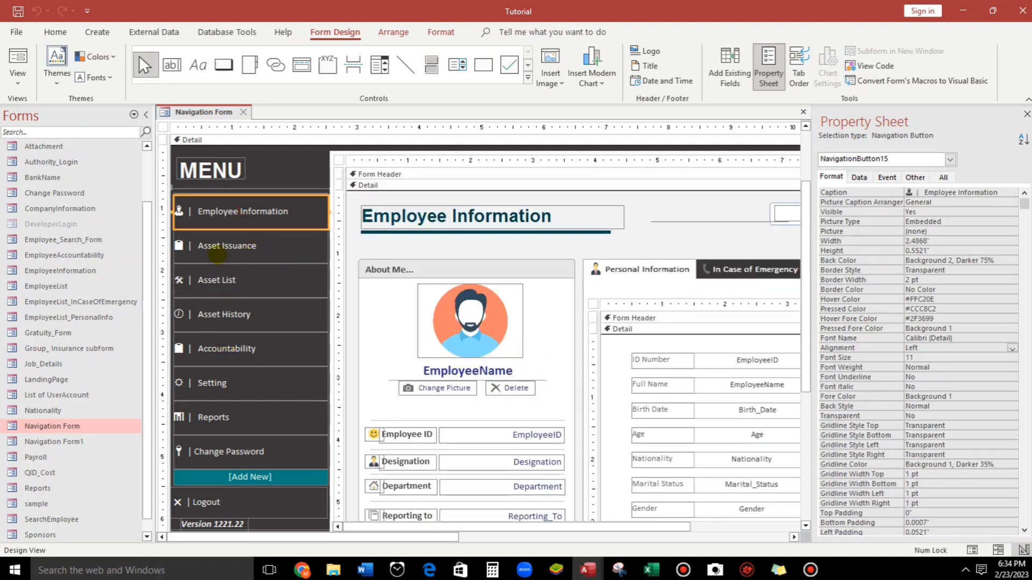
left_click(220, 280, "shift")
left_click(224, 314, "shift")
left_click(227, 349, "shift")
left_click(213, 383, "shift")
left_click(213, 418, "shift")
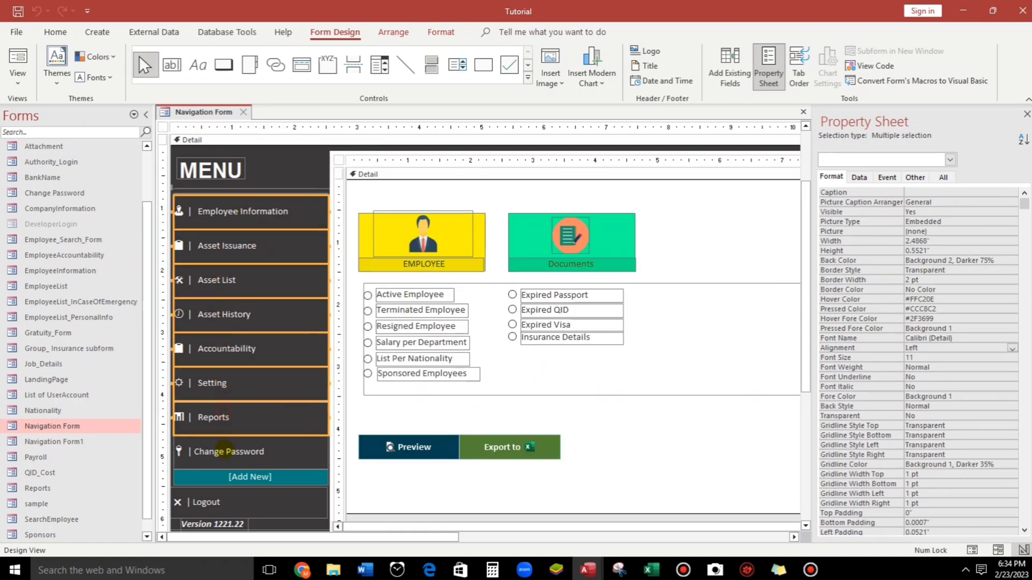
left_click(229, 451, "shift")
left_click(55, 32)
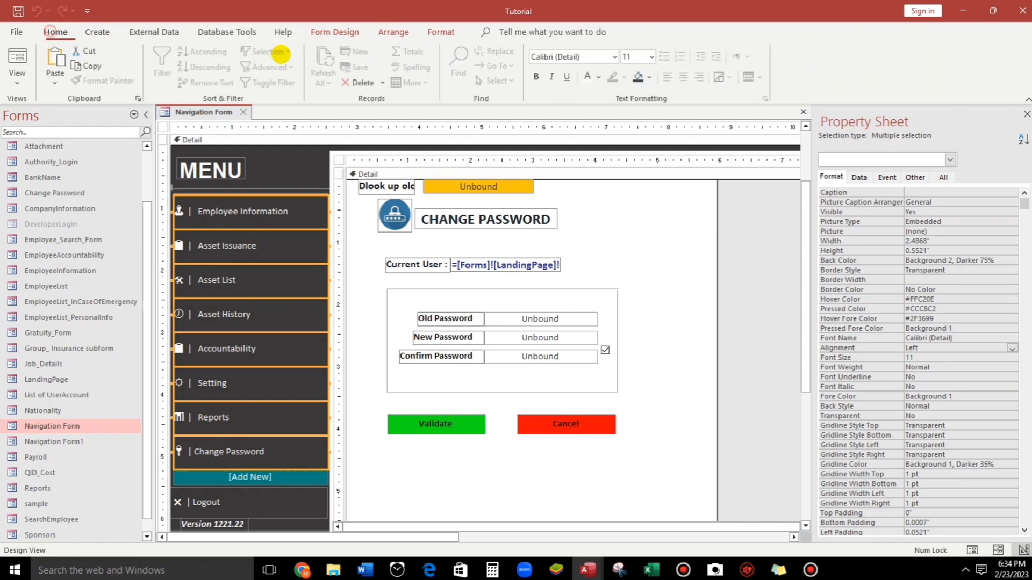
left_click(599, 77)
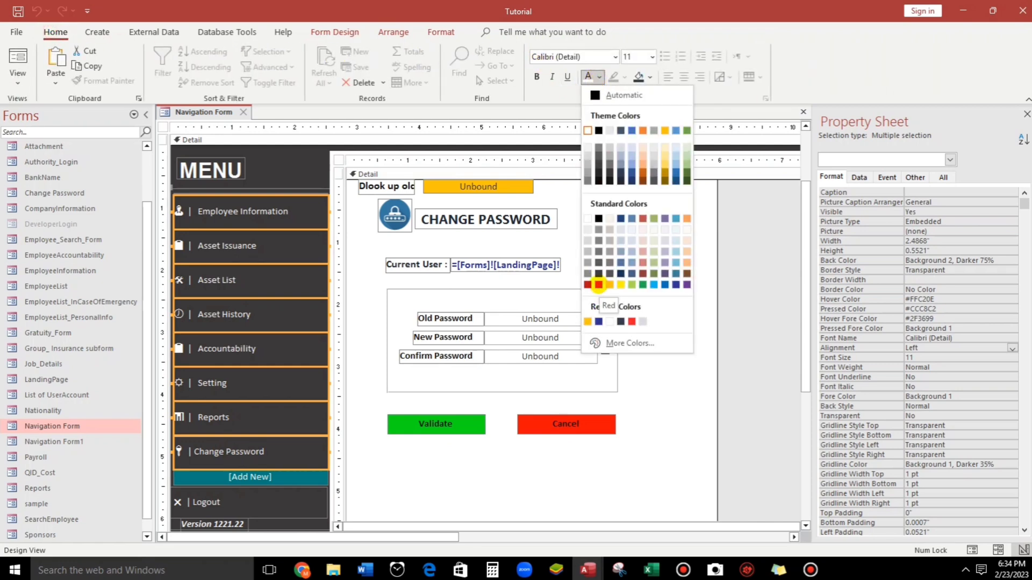
left_click(599, 284)
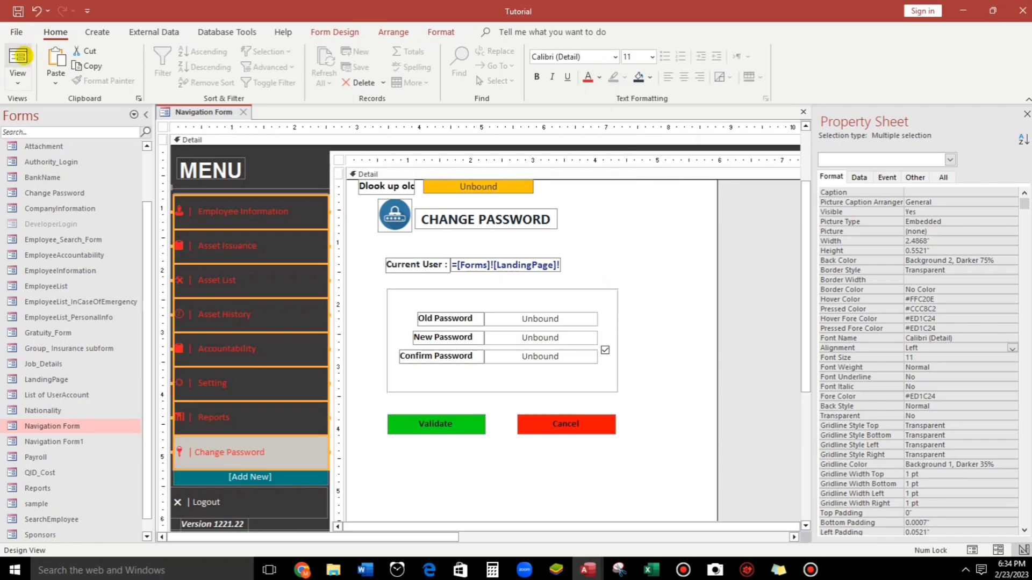
- Preview the Navigation Form in Form View, then close it, saving the changes
left_click(19, 57)
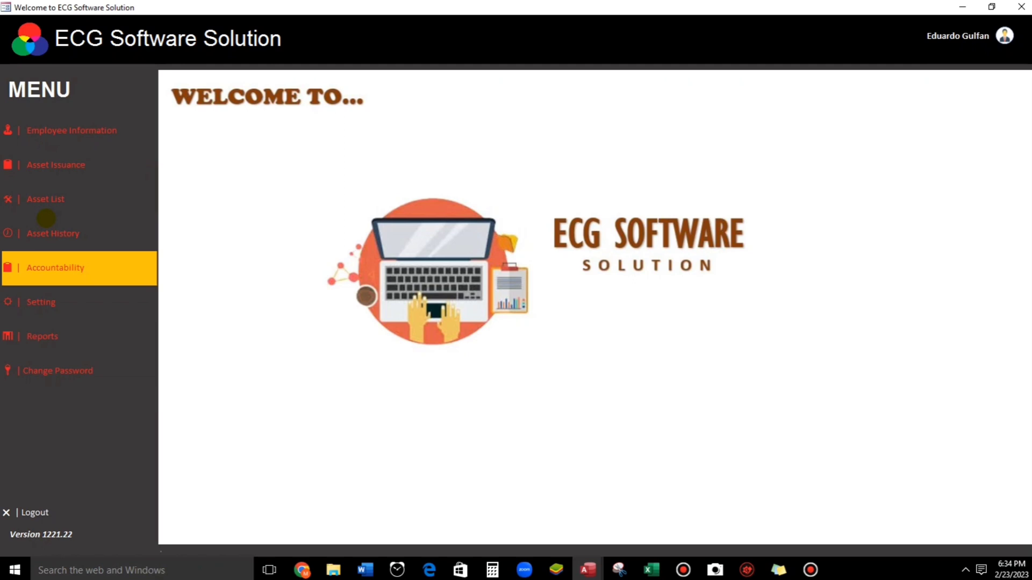
right_click(499, 31)
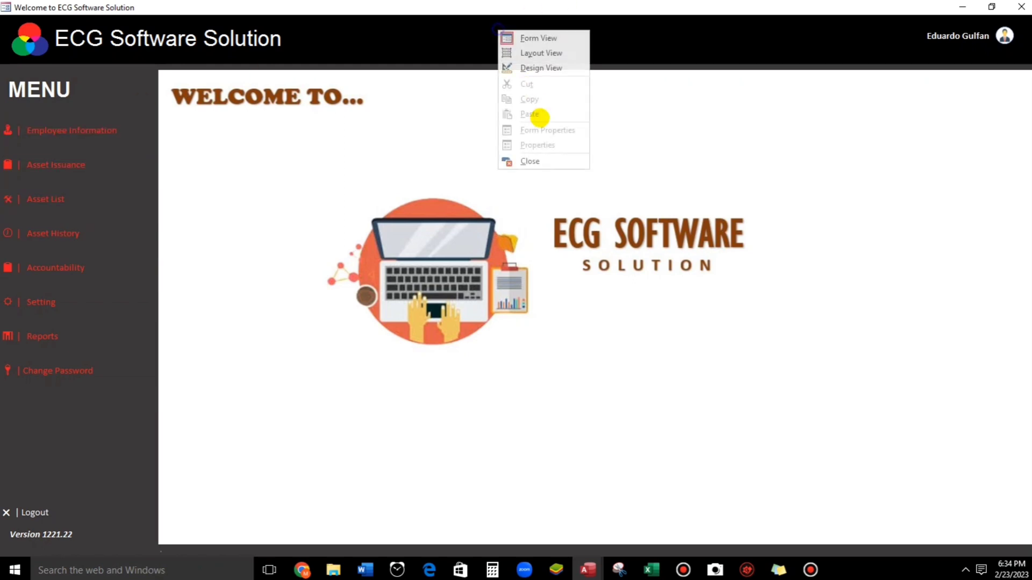
left_click(527, 158)
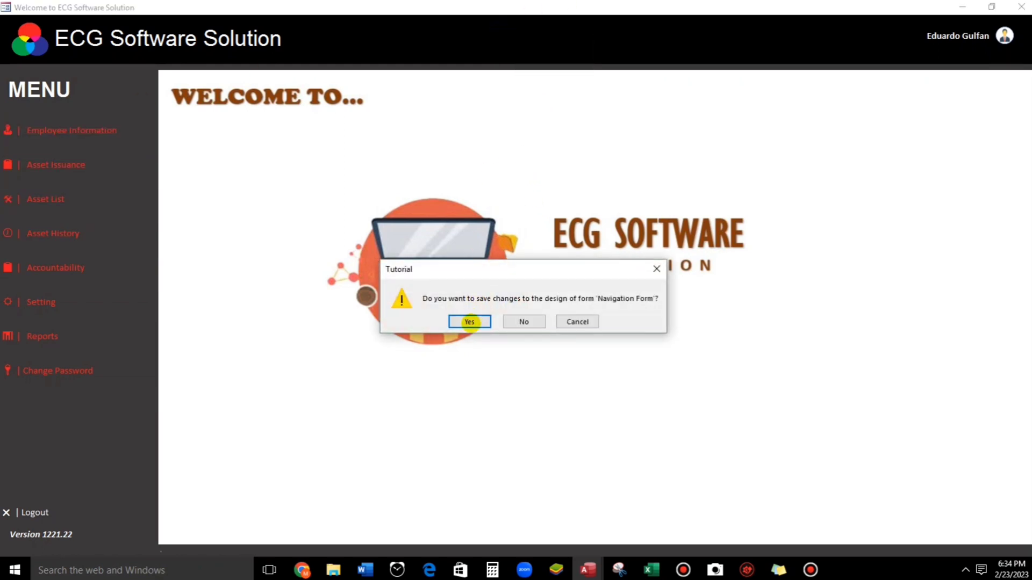
left_click(470, 321)
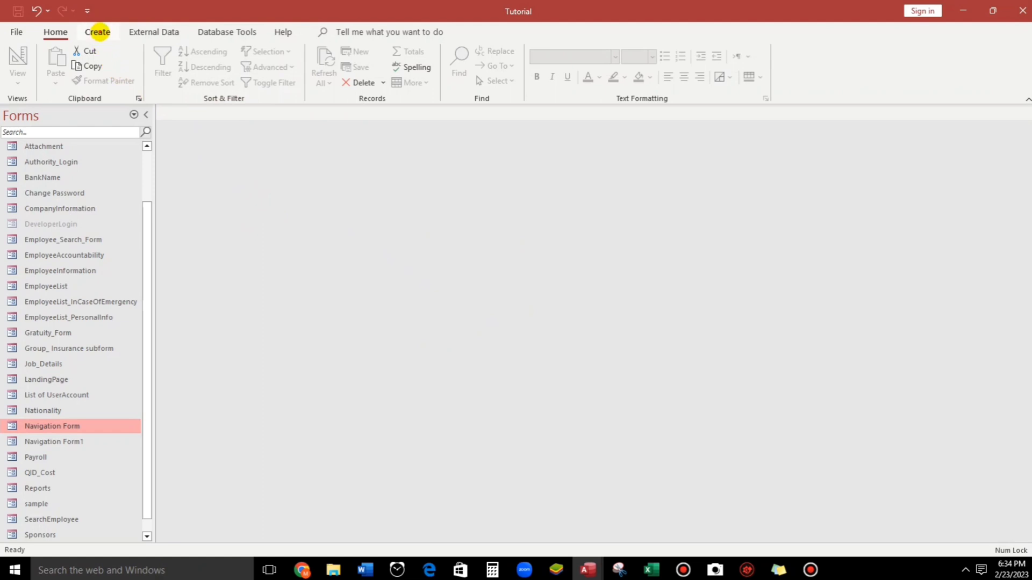
- Start a blank form in Design View and place a command button, skipping the wizard
left_click(97, 32)
left_click(270, 57)
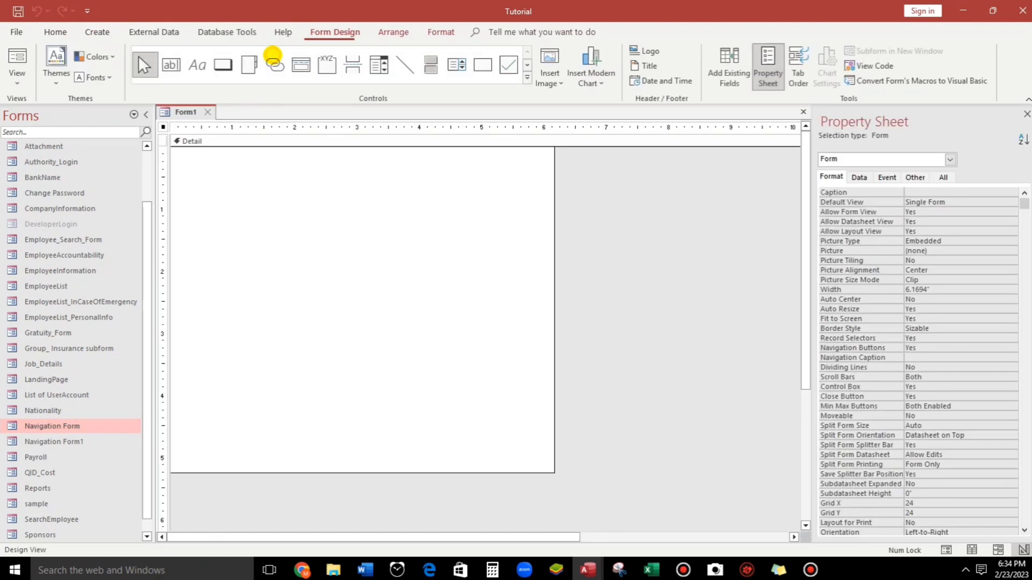
left_click(275, 243)
left_click(223, 64)
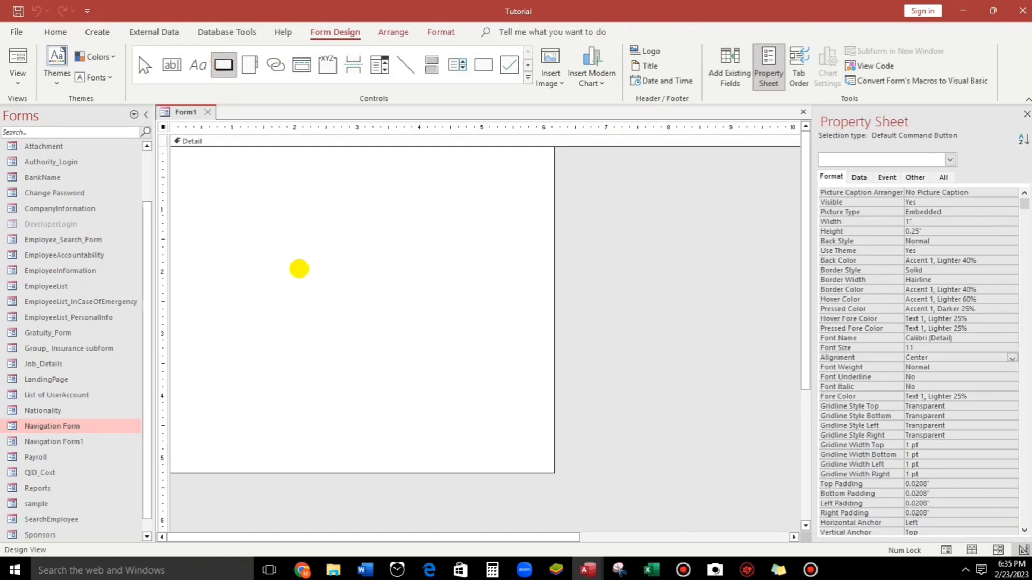
left_click(310, 241)
left_click(469, 304)
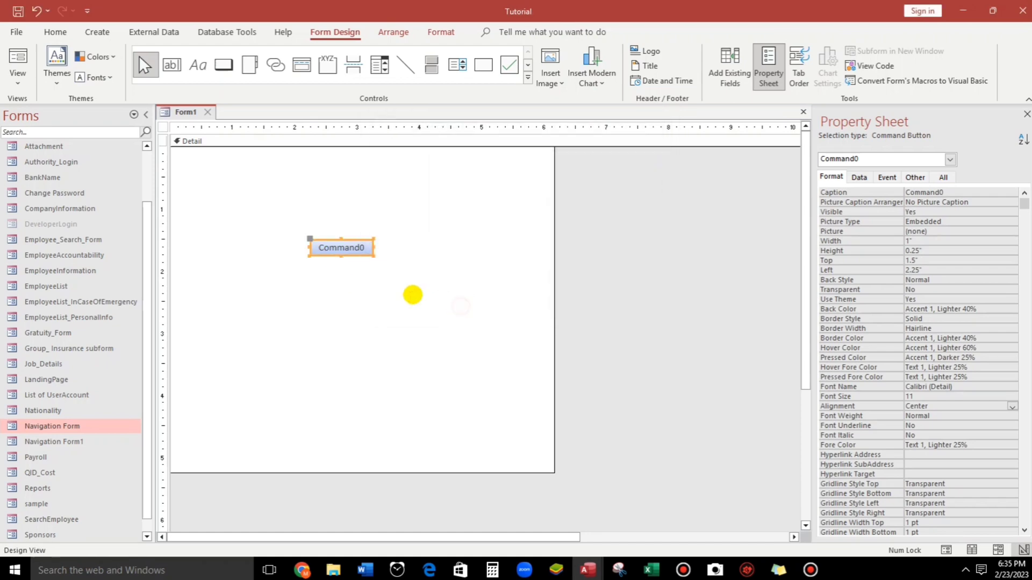
- Caption the new button 'Employee' and enlarge it
double_click(365, 247)
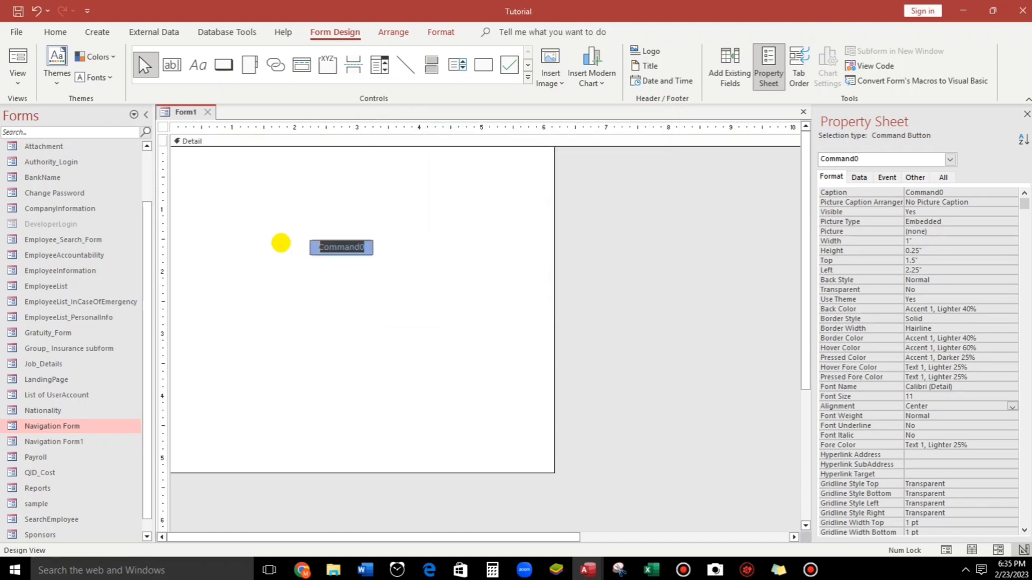
type("Employee")
left_click(389, 288)
left_click(357, 246)
left_click_drag(373, 256, 413, 265)
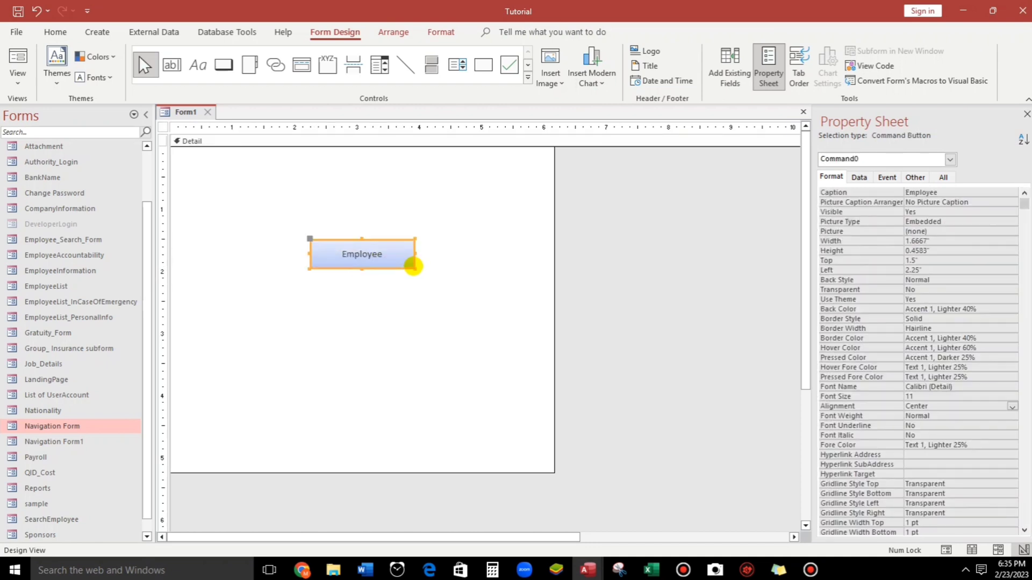
- Keep the rectangular shape and fill the Employee button with Text 2, Darker 25%
left_click(441, 35)
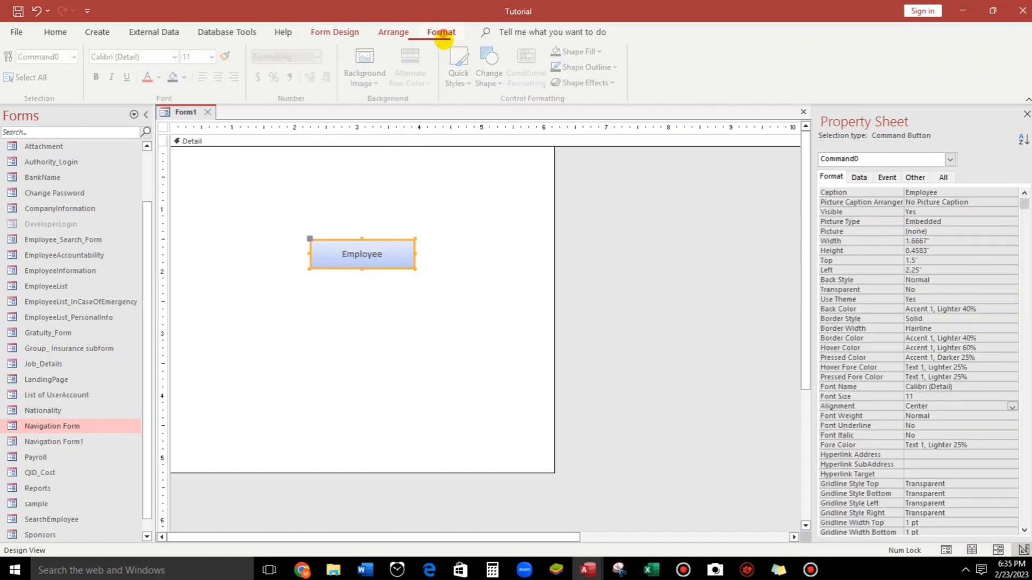
left_click(490, 69)
left_click(490, 103)
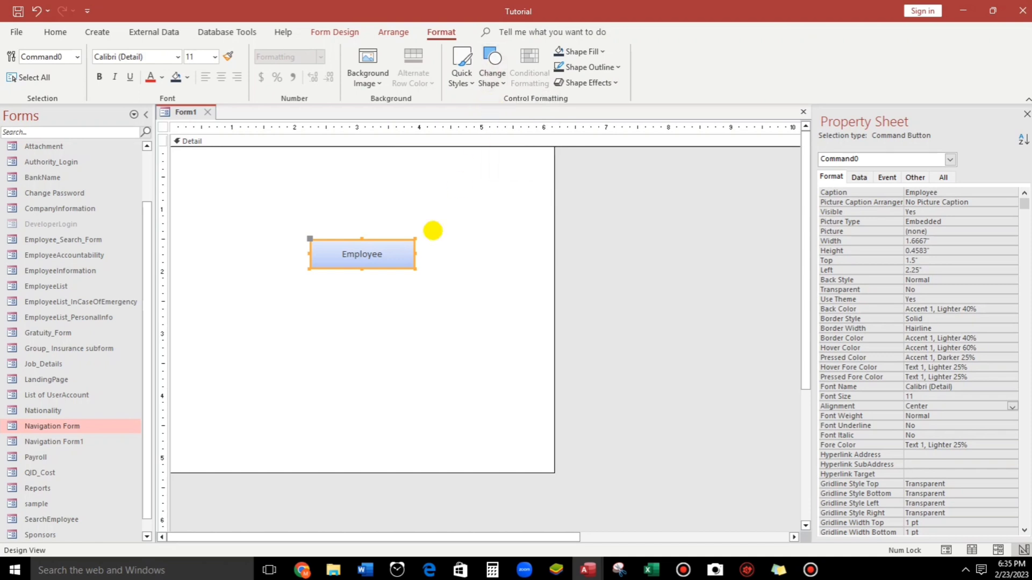
left_click(381, 299)
left_click(371, 258)
left_click(579, 51)
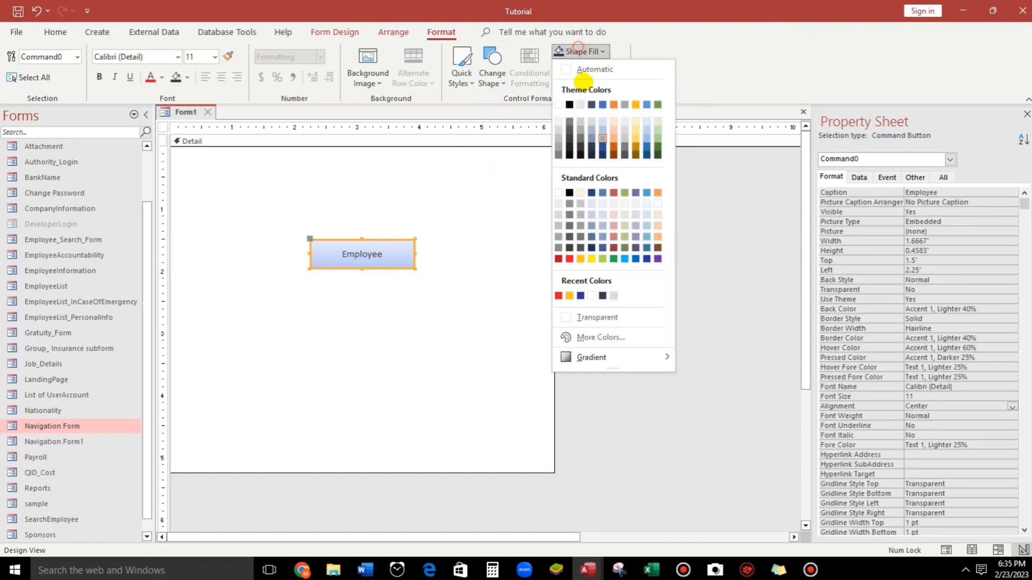
left_click(591, 149)
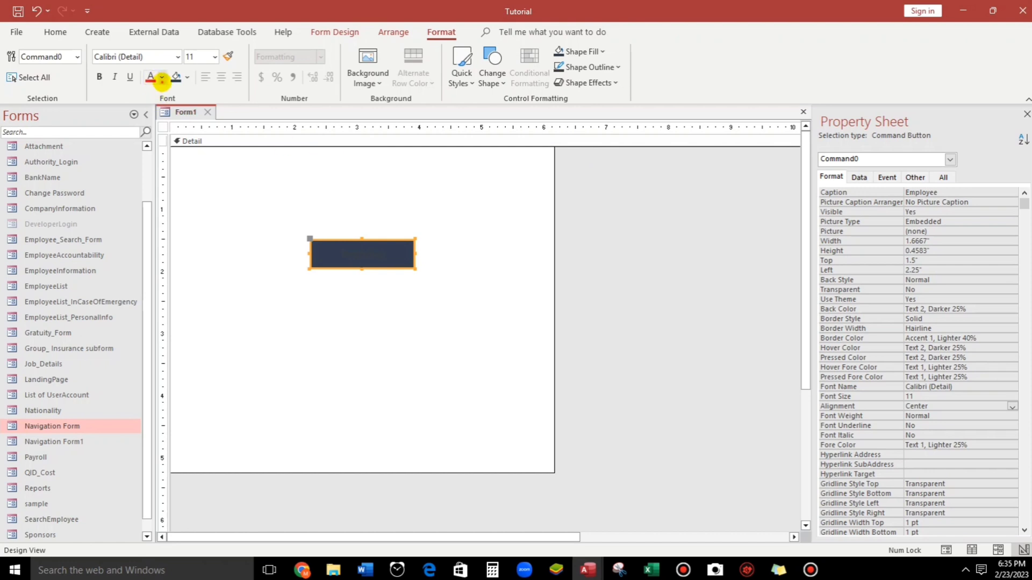
- Make the Employee button's caption white
left_click(162, 80)
left_click(150, 127)
left_click(340, 287)
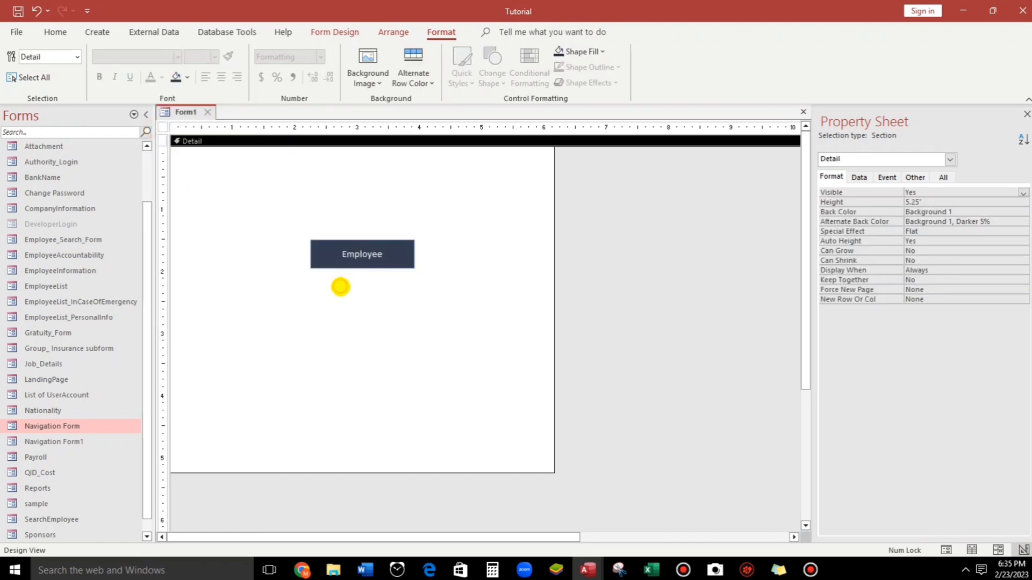
left_click(367, 262)
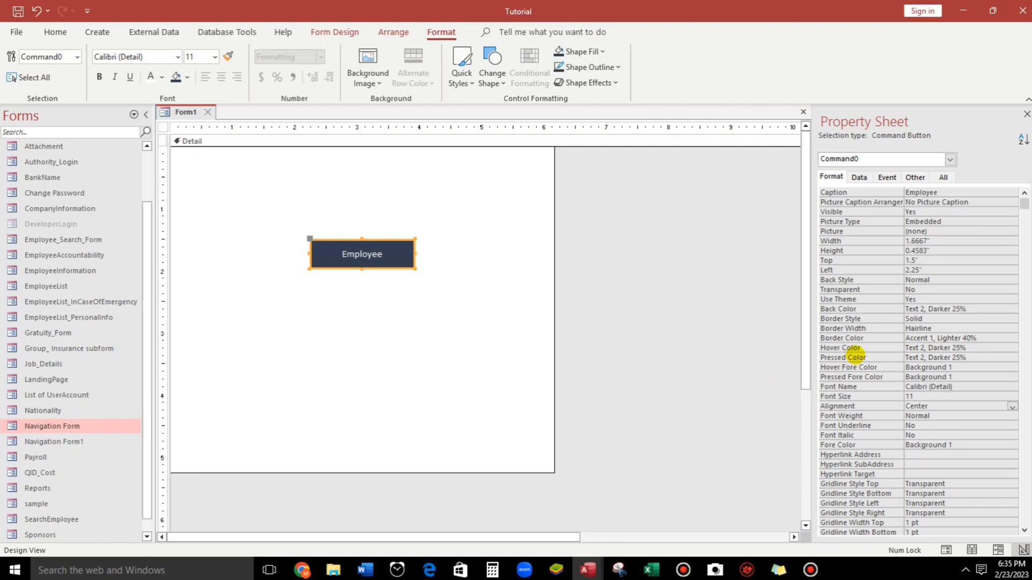
- Set the button's Hover Color to orange #FFC20E and Hover Fore Color to #2F3699
left_click(935, 347)
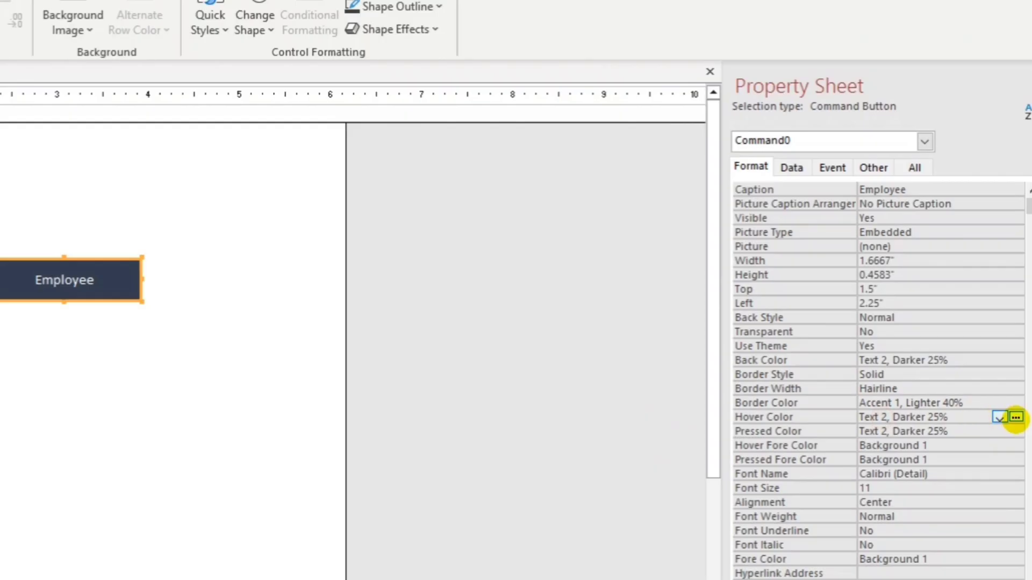
left_click(1016, 418)
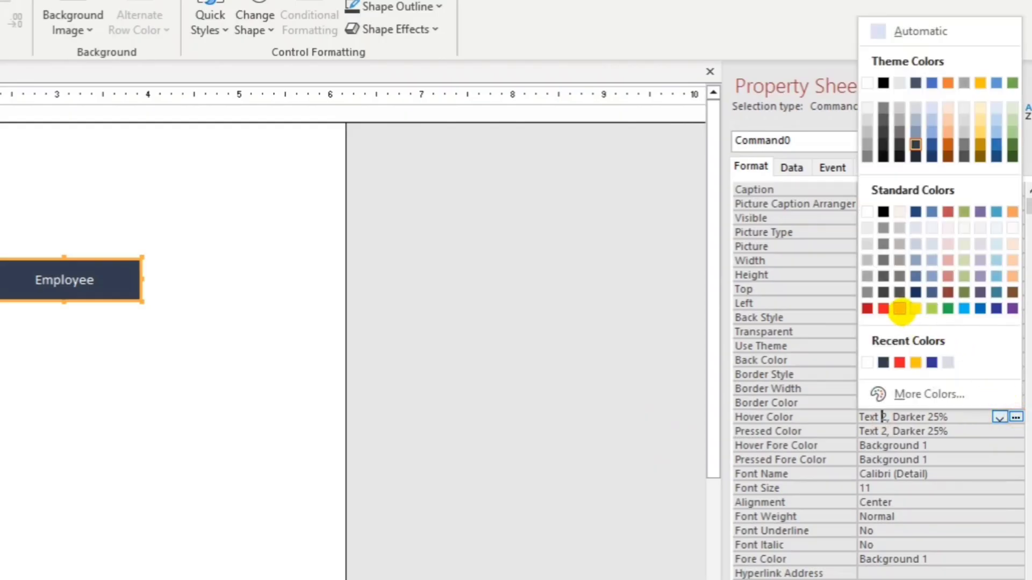
left_click(900, 310)
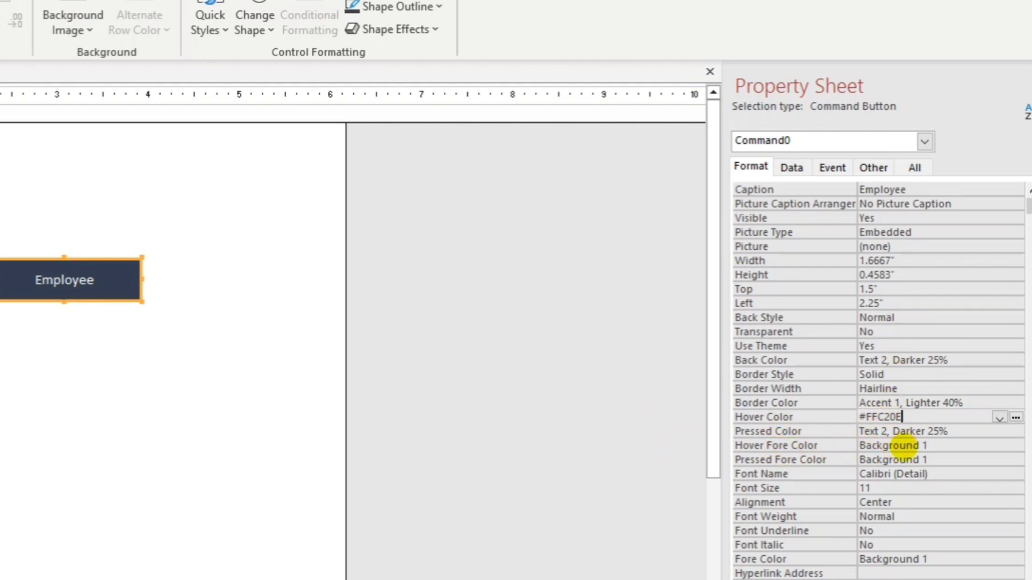
left_click(902, 445)
left_click(1014, 445)
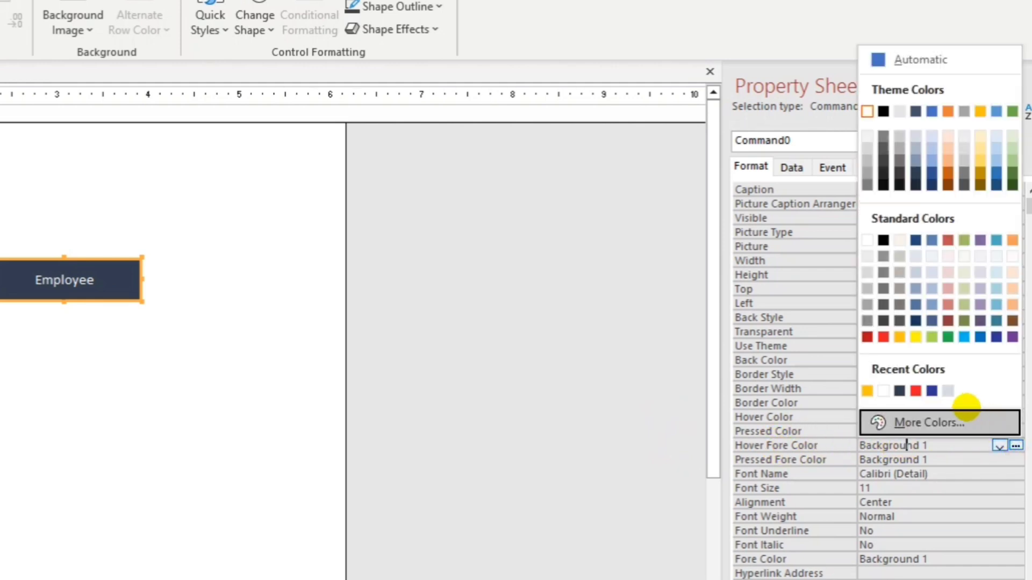
left_click(931, 390)
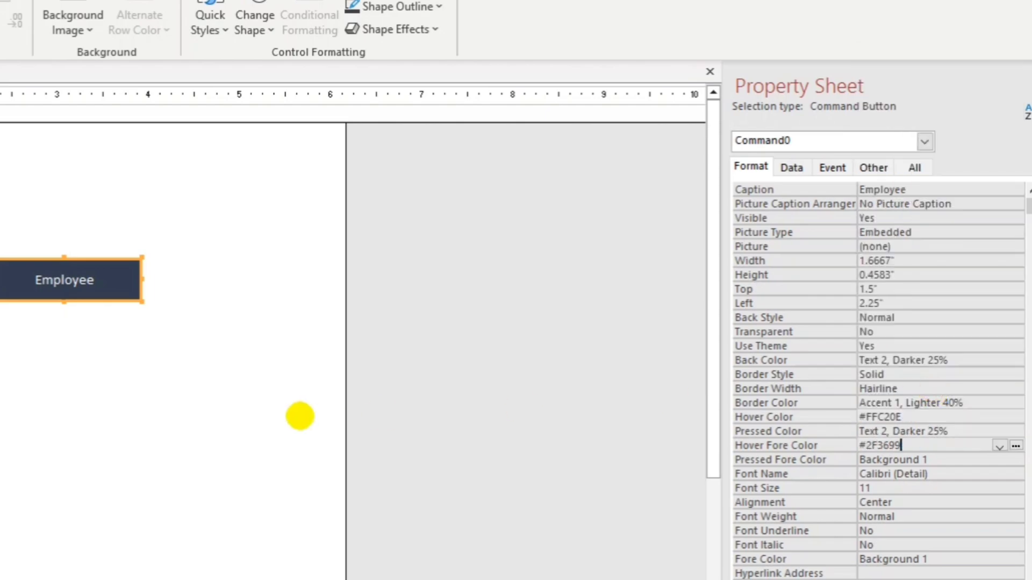
- Test the hover effect in Form View, then return to Design View with Employee selected
left_click(151, 380)
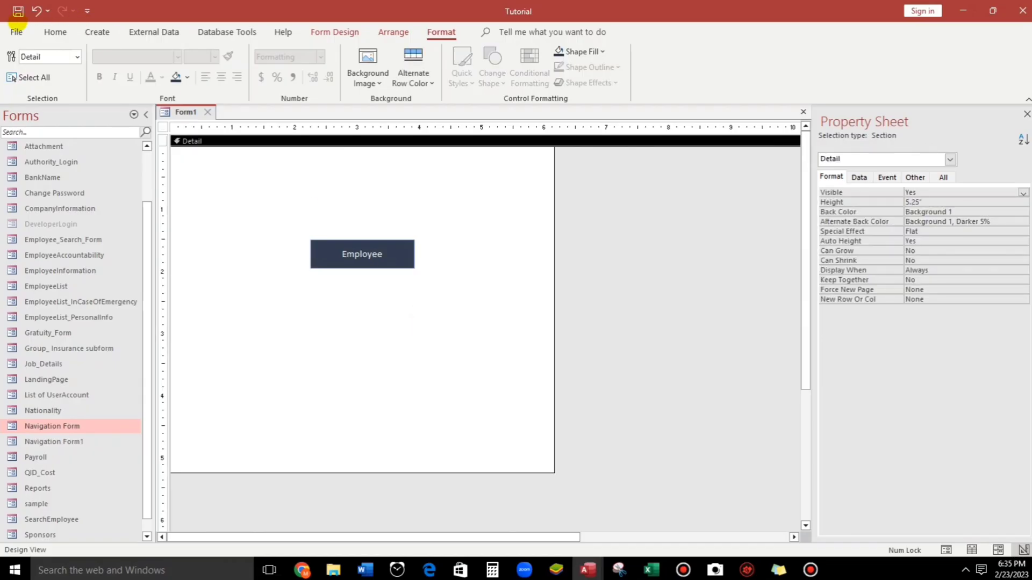
left_click(55, 32)
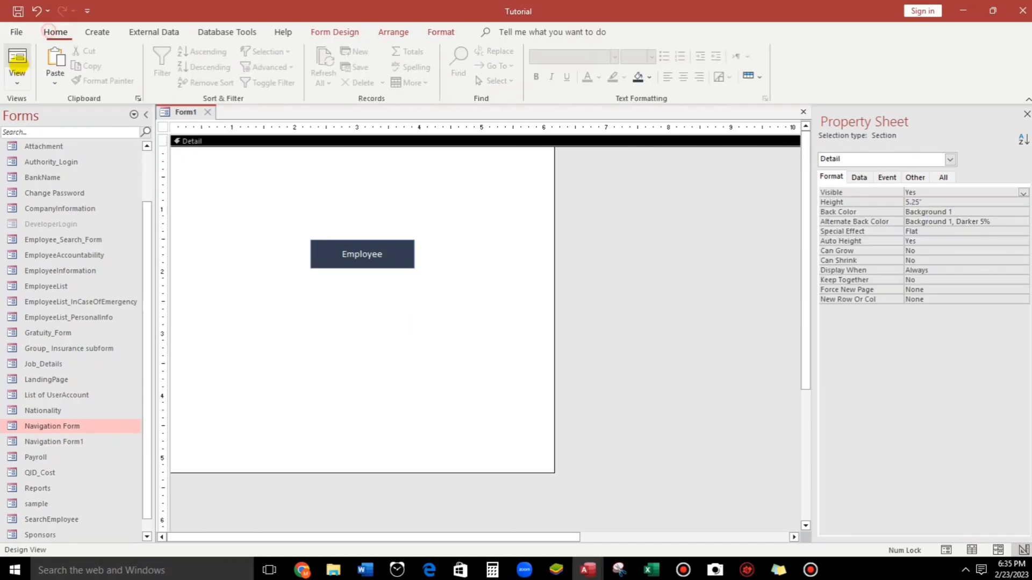
left_click(18, 62)
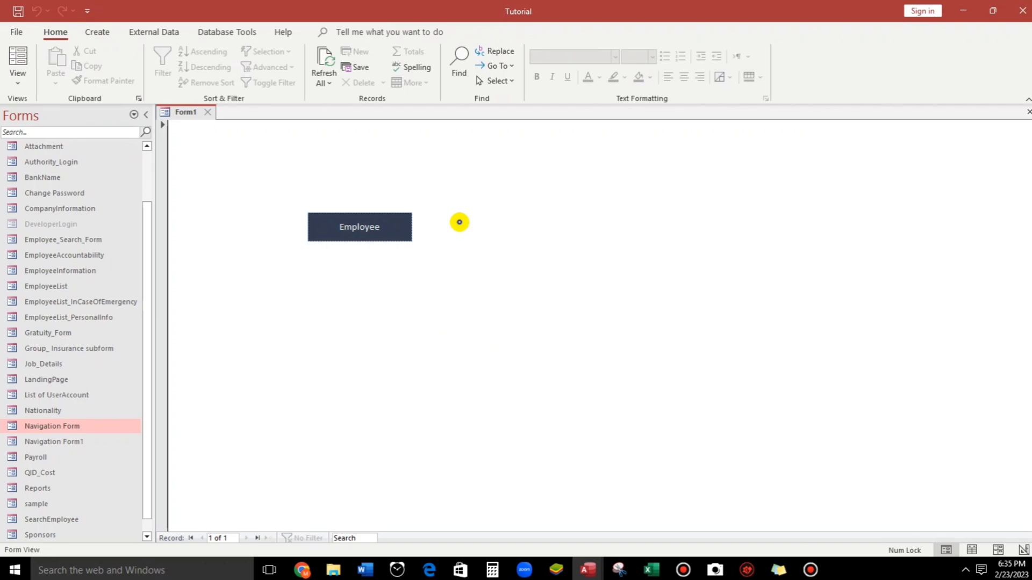
right_click(458, 220)
left_click(495, 267)
left_click(368, 253)
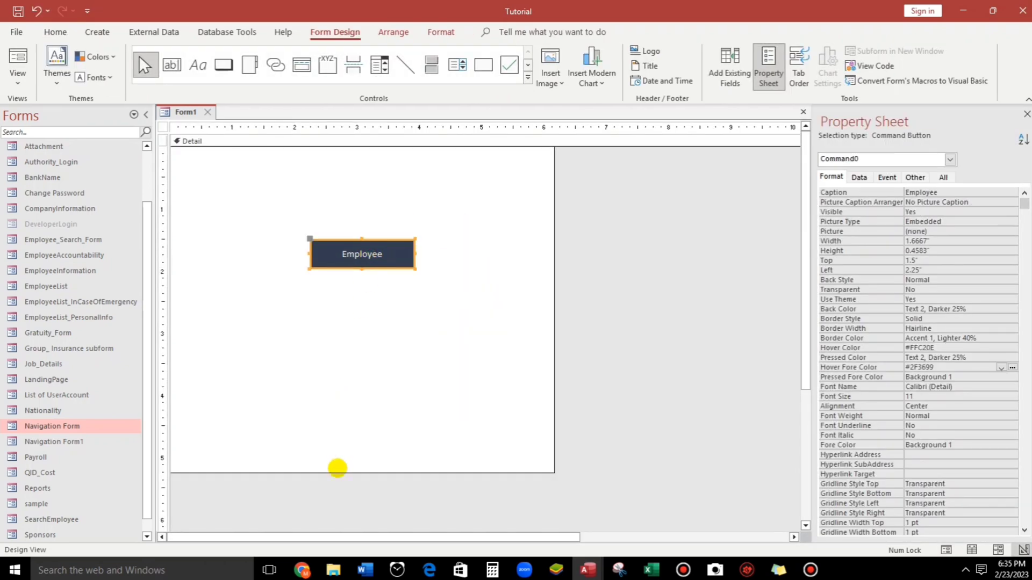
- On Emojipedia, search for 'man' and then for 'user'
left_click(302, 570)
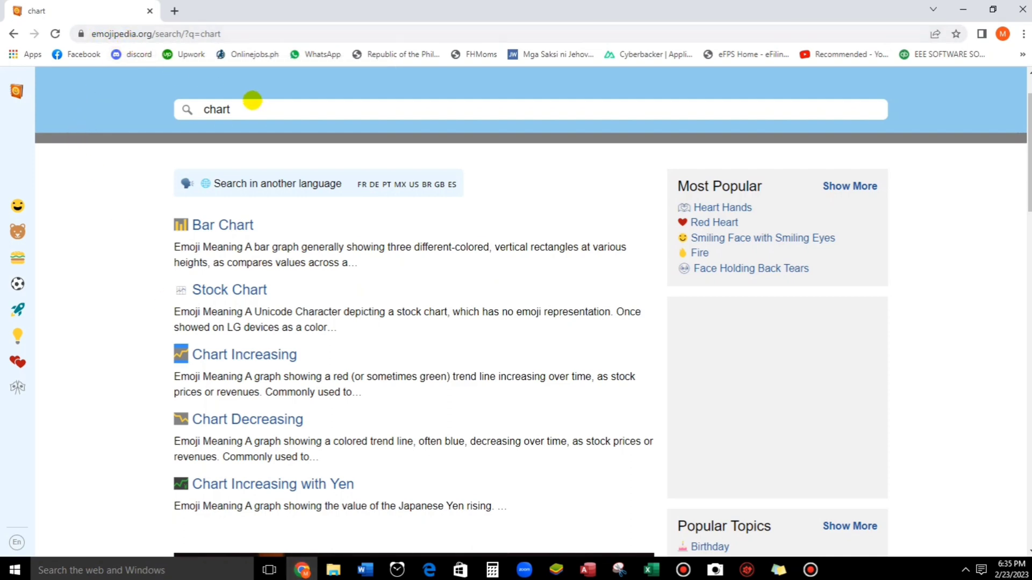
left_click_drag(245, 106, 187, 109)
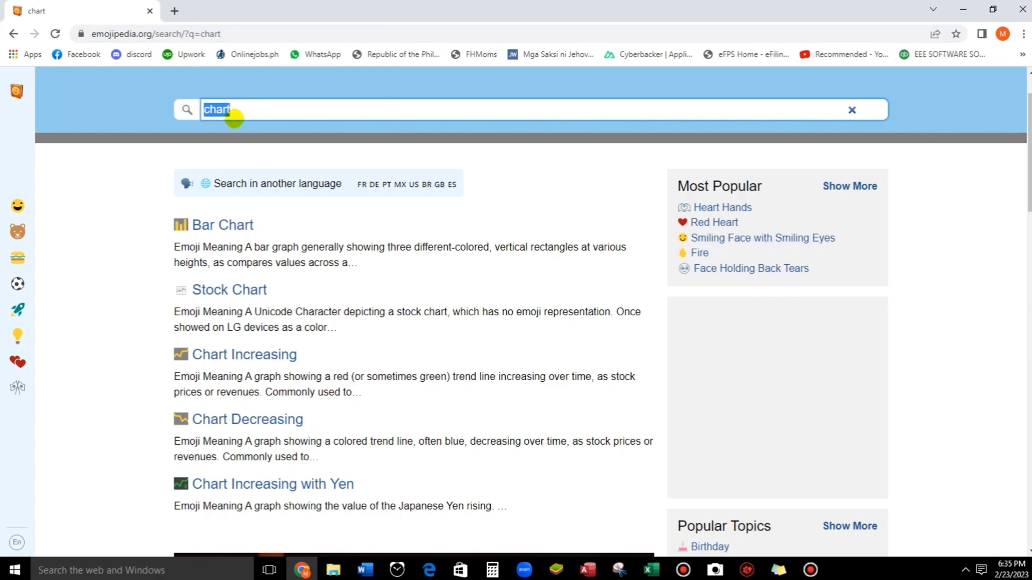
type("man")
key("Return")
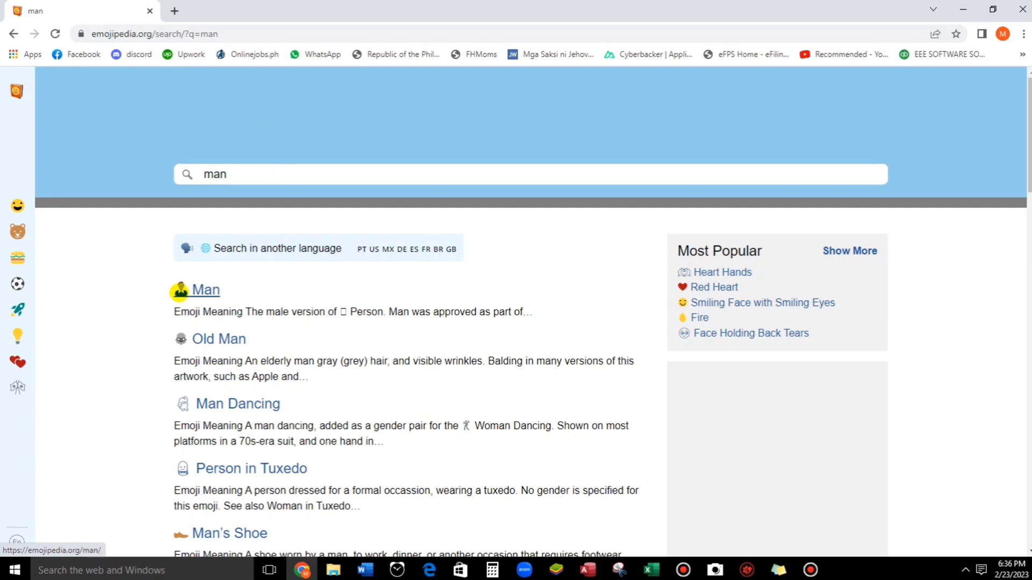
left_click_drag(242, 175, 161, 174)
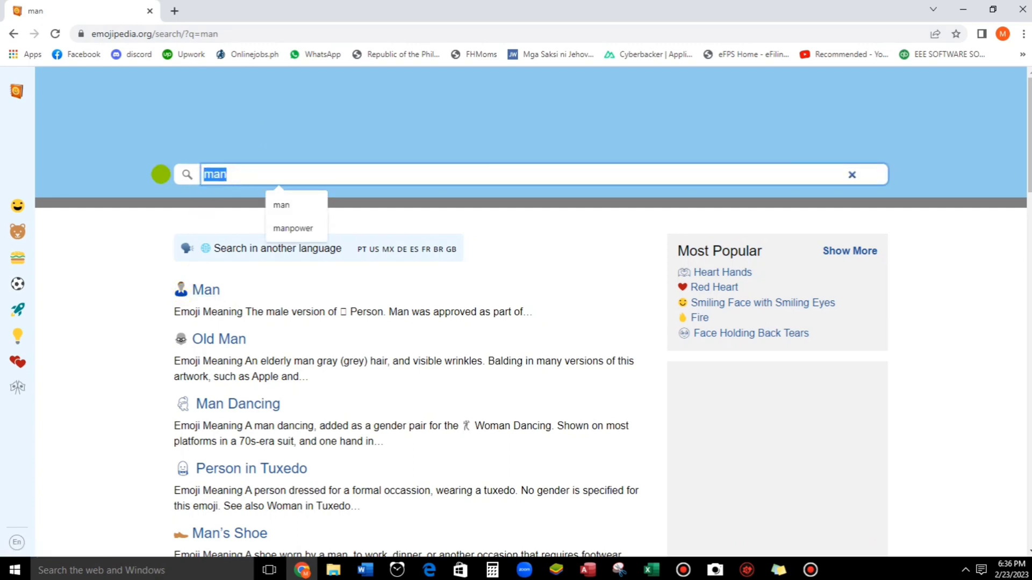
type("user")
key("Return")
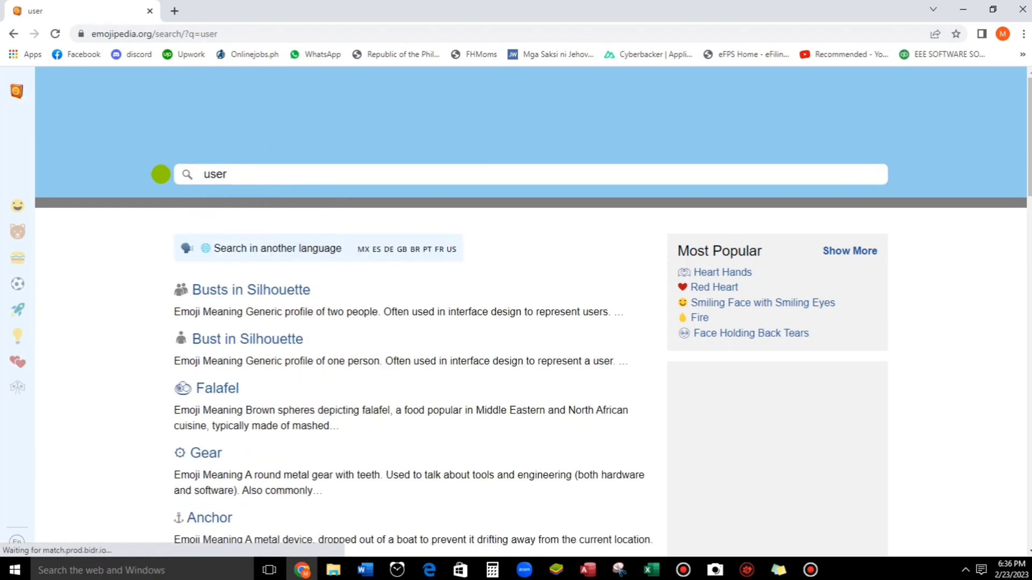
- Browse the 'user' results, search 'man' again for the Man emoji, and return to Access
scroll(181, 370, "down", 2)
scroll(181, 370, "down", 8)
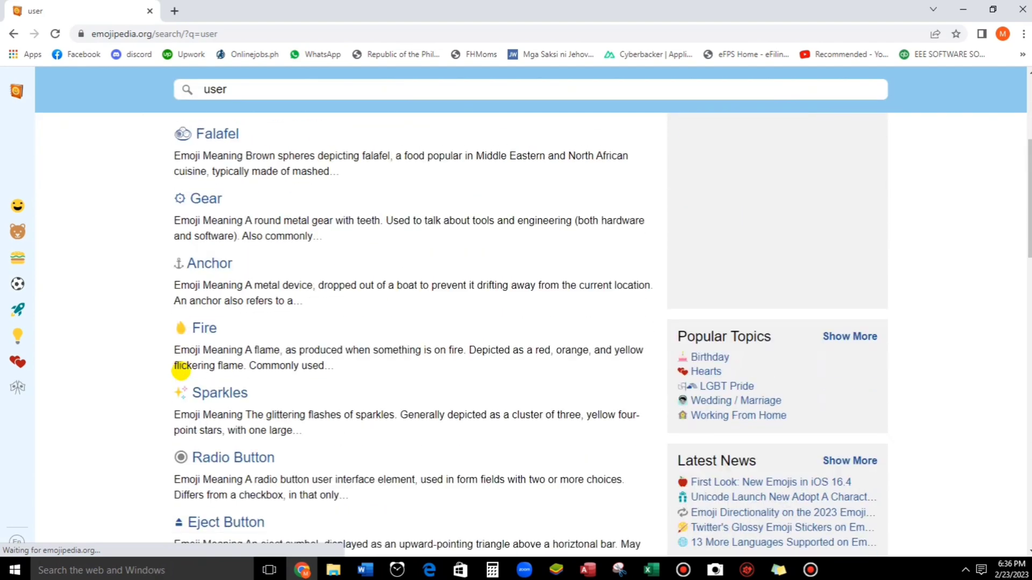
scroll(215, 454, "up", 8)
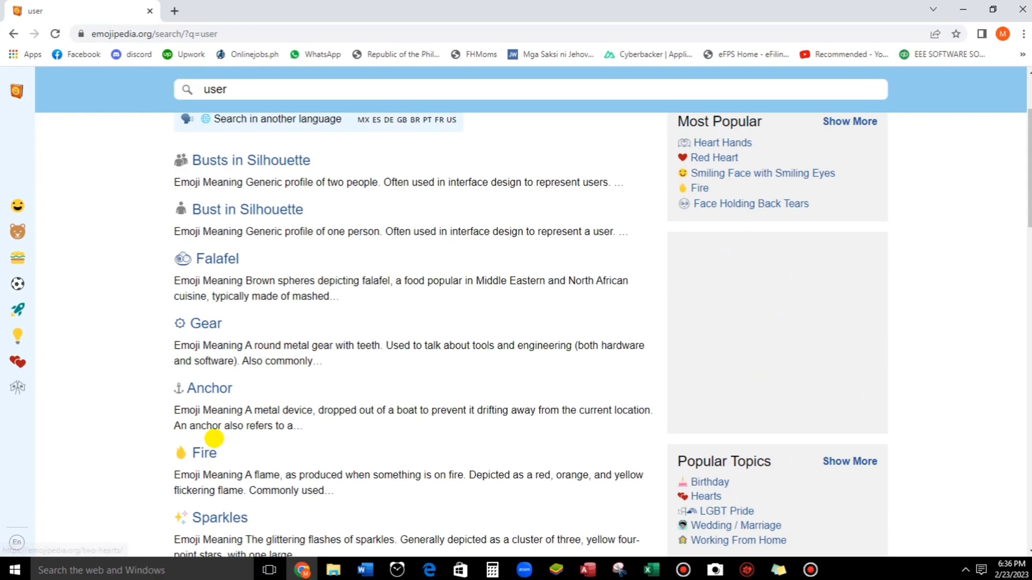
double_click(241, 174)
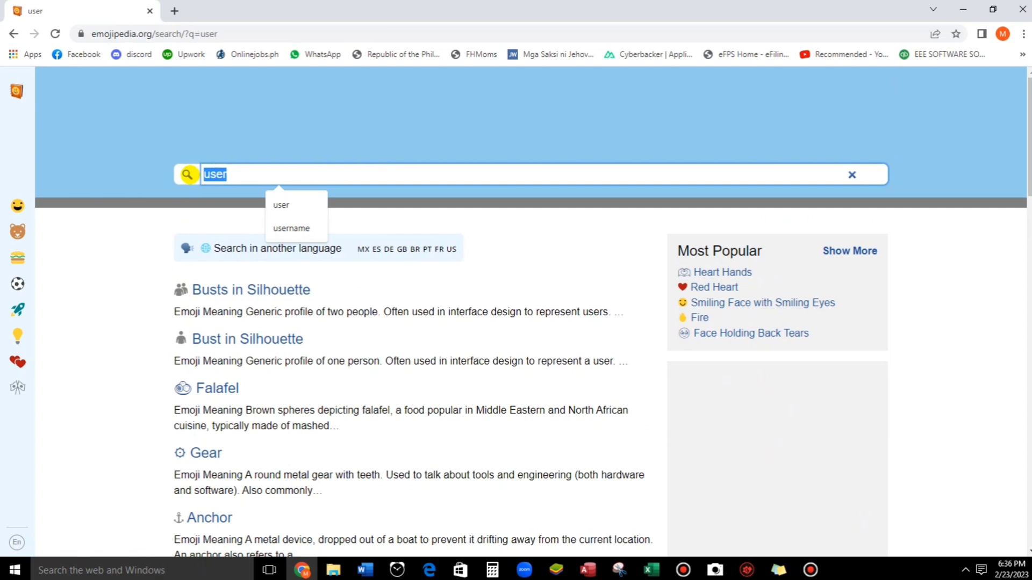
type("man")
key("Return")
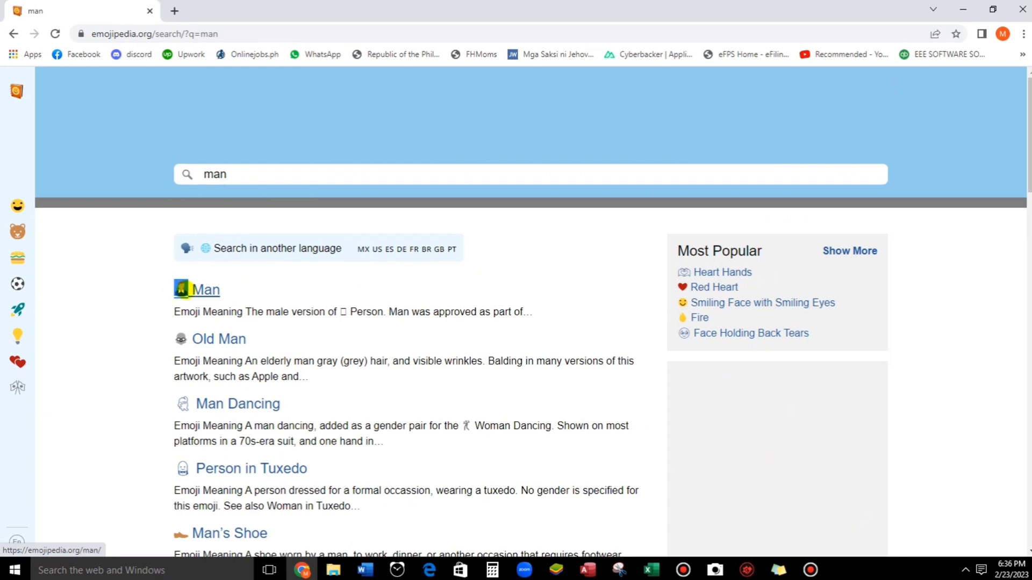
key("alt+Tab")
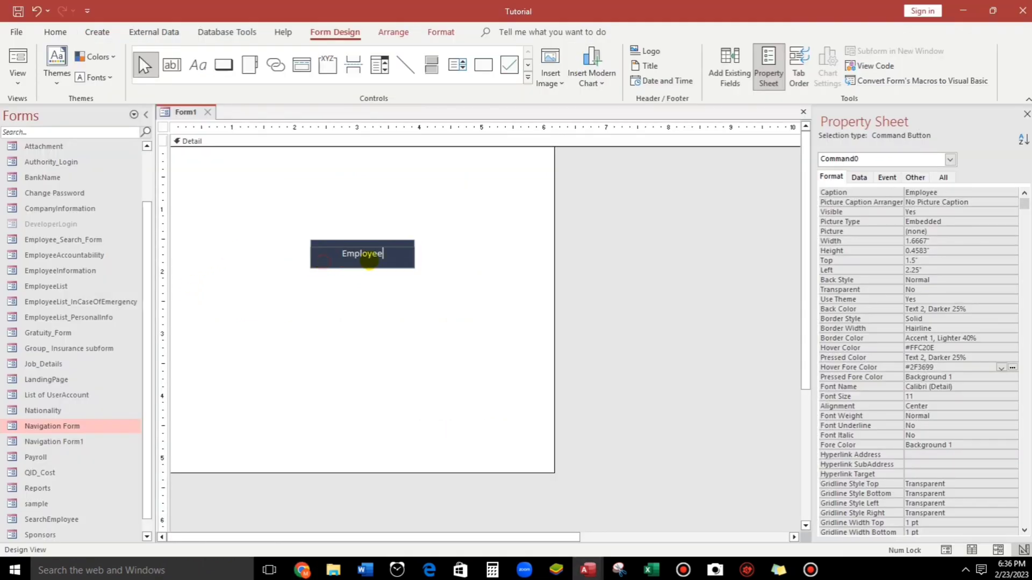
- Paste the Man emoji before the Employee caption and check it in Form View
left_click(340, 255)
type("👨")
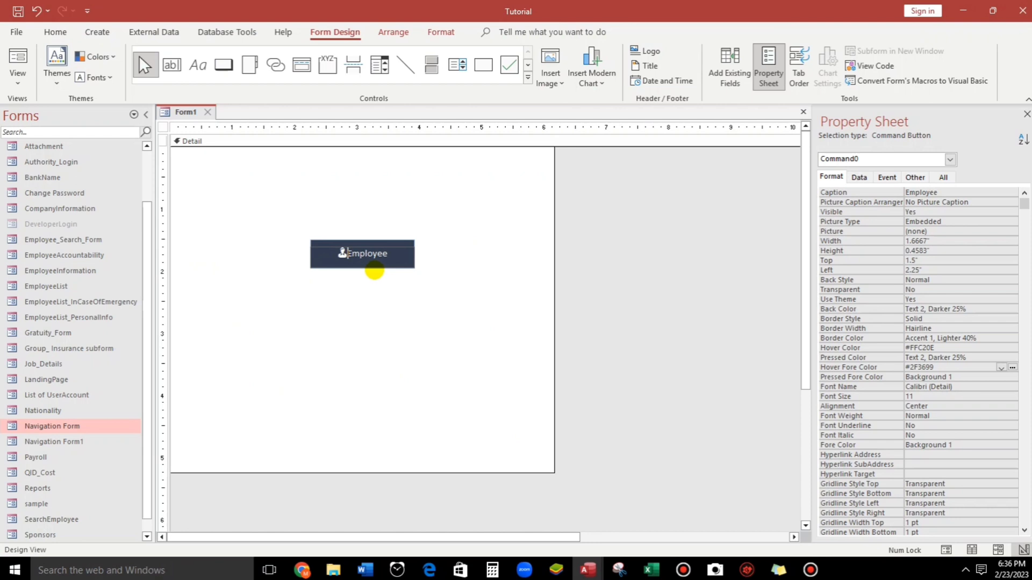
type("|")
left_click(372, 276)
left_click(17, 59)
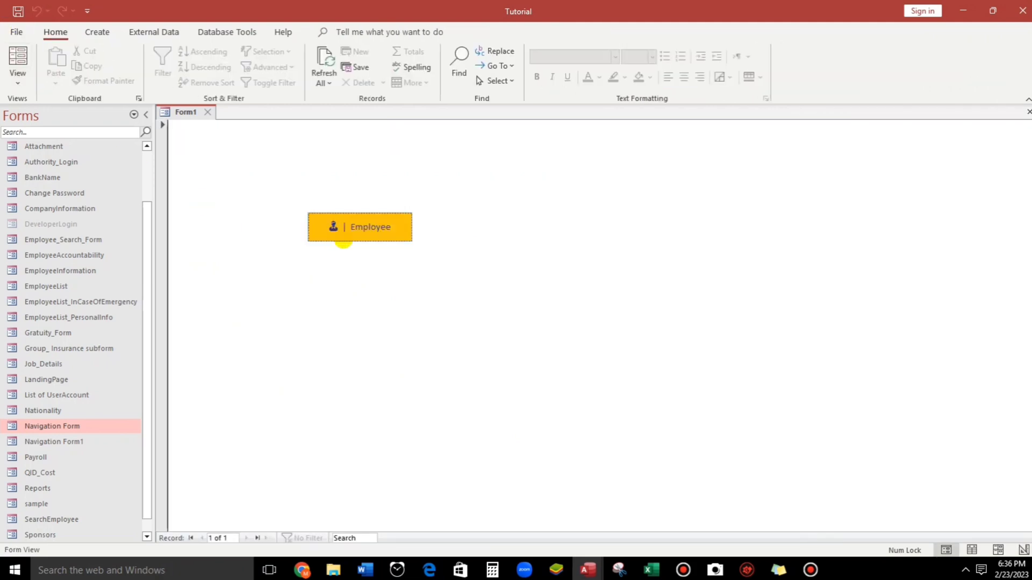
right_click(444, 231)
left_click(481, 276)
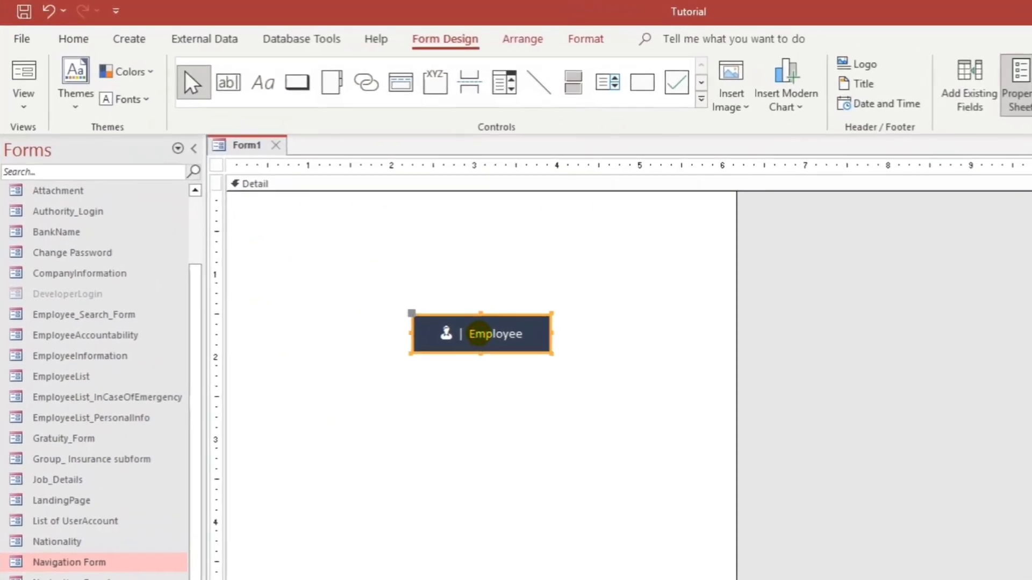
- Duplicate the Employee button and change the copy's caption to 'Report'
key("ctrl+c")
key("ctrl+v")
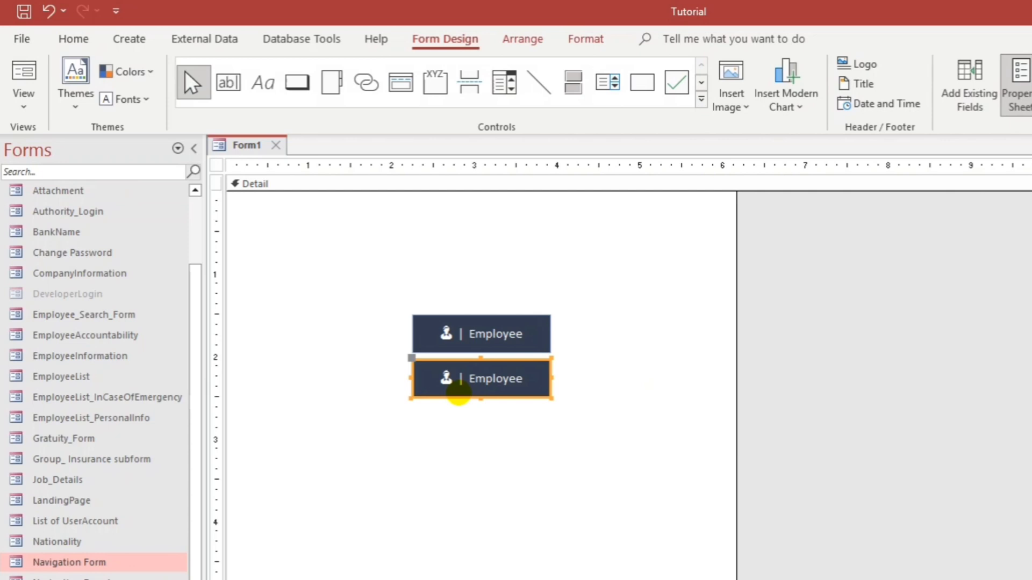
left_click_drag(473, 382, 524, 378)
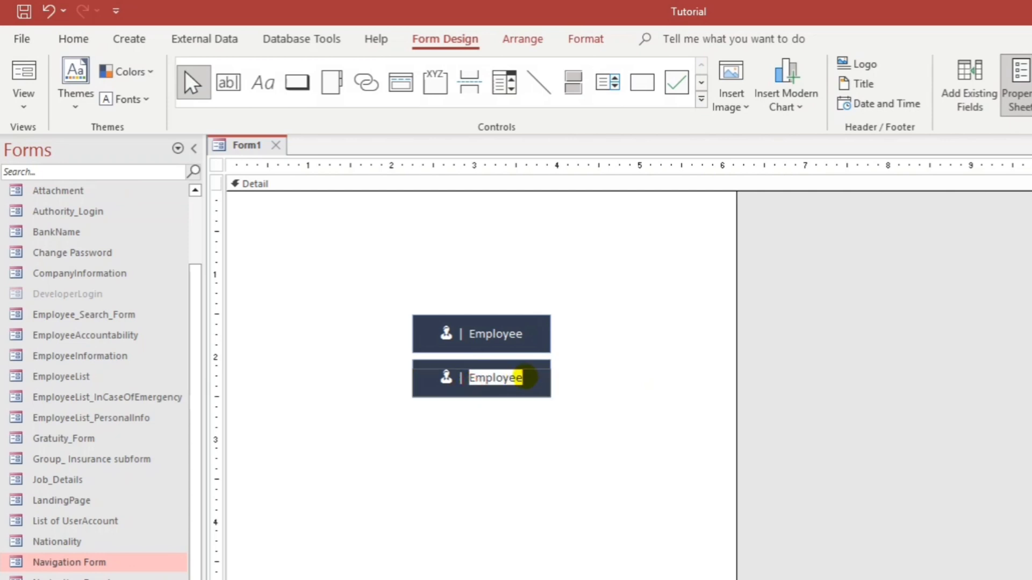
type("Report")
left_click(492, 446)
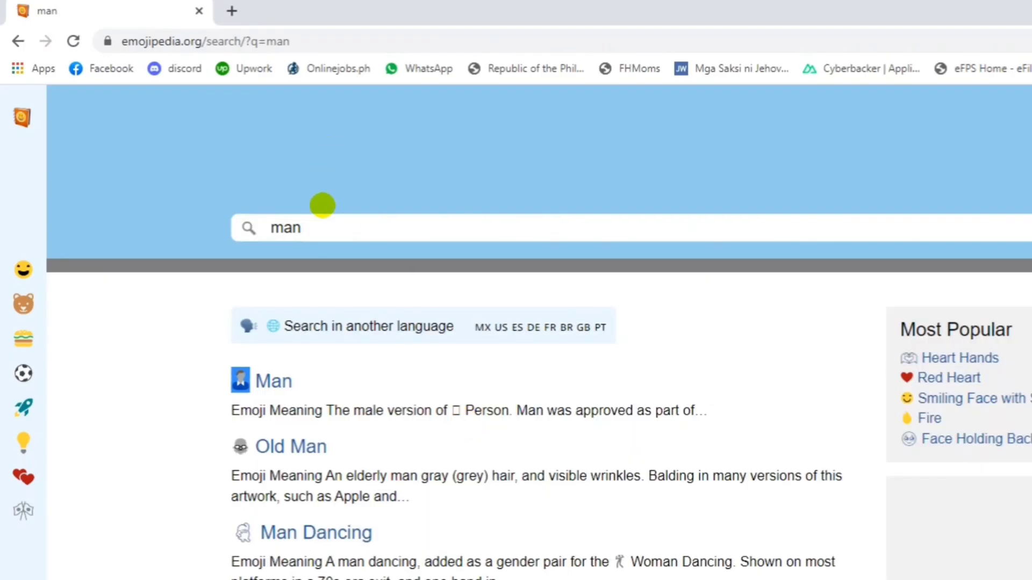
- Replace 'man' with 'chart' in the Emojipedia search and scroll through the chart results
left_click(302, 228)
left_click_drag(301, 228, 269, 231)
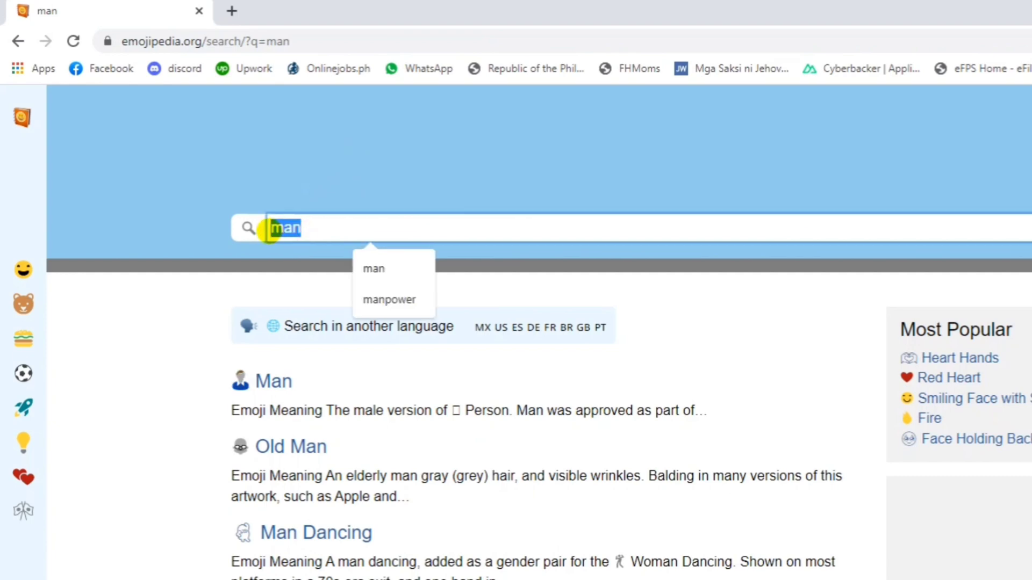
type("r")
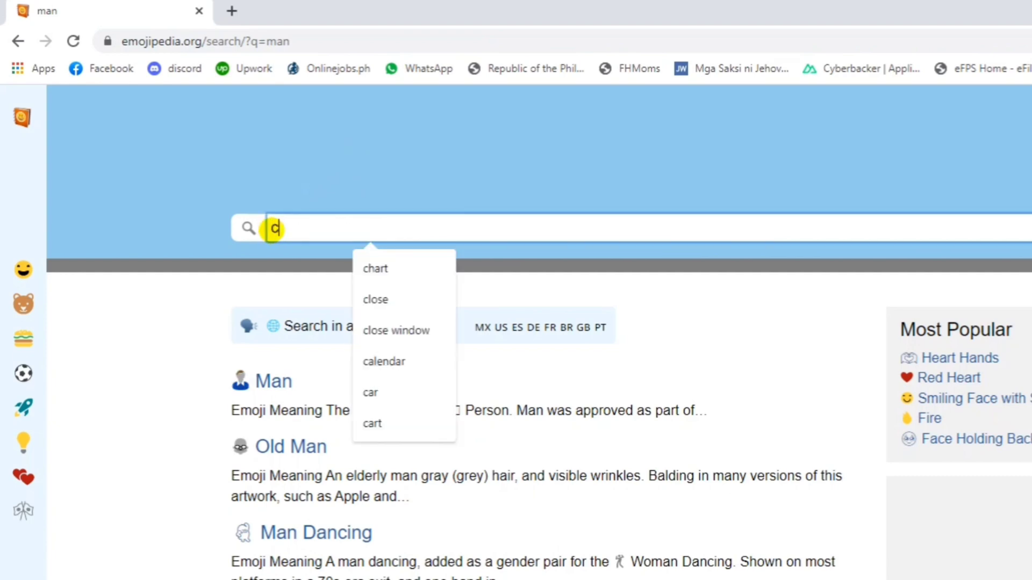
type("hart")
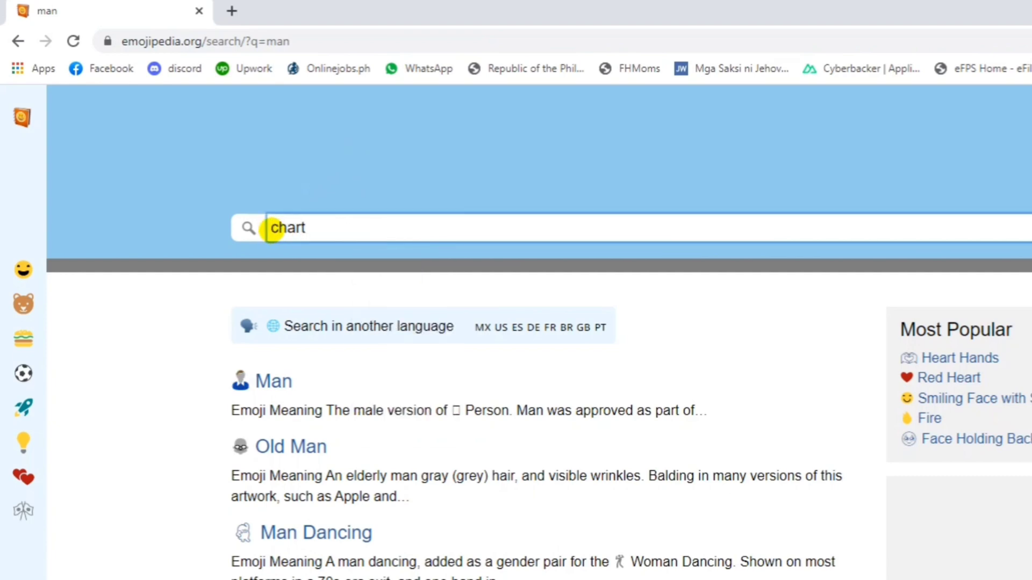
key("Return")
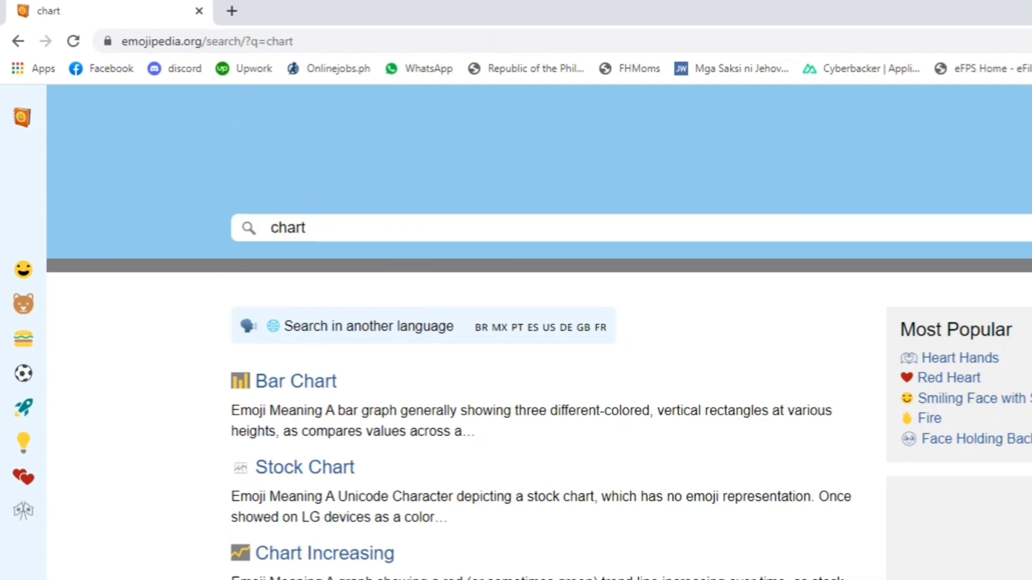
scroll(537, 355, "down", 2)
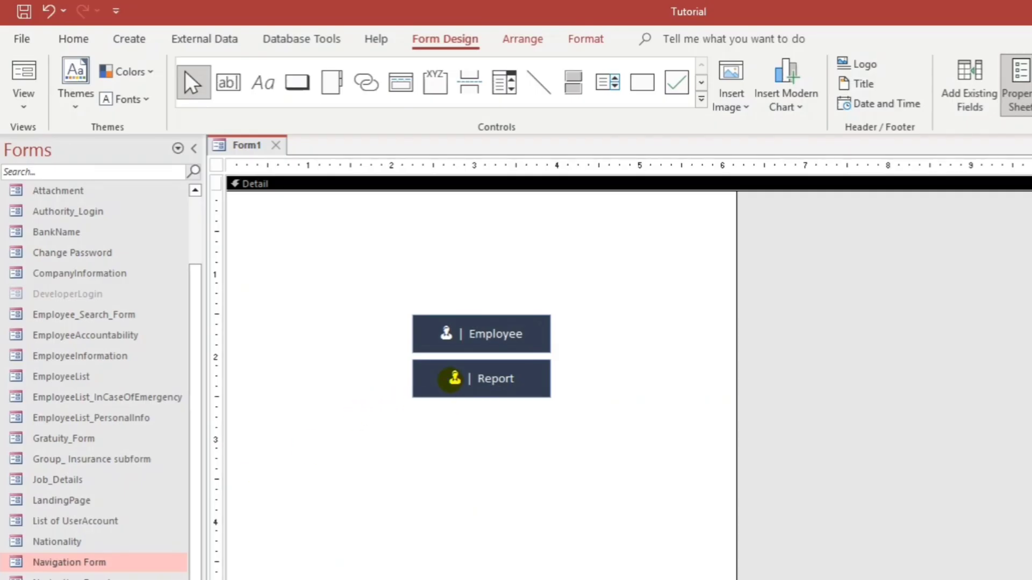
- Replace the person icon in the Report caption with the chart icon
left_click(454, 378)
left_click(455, 378)
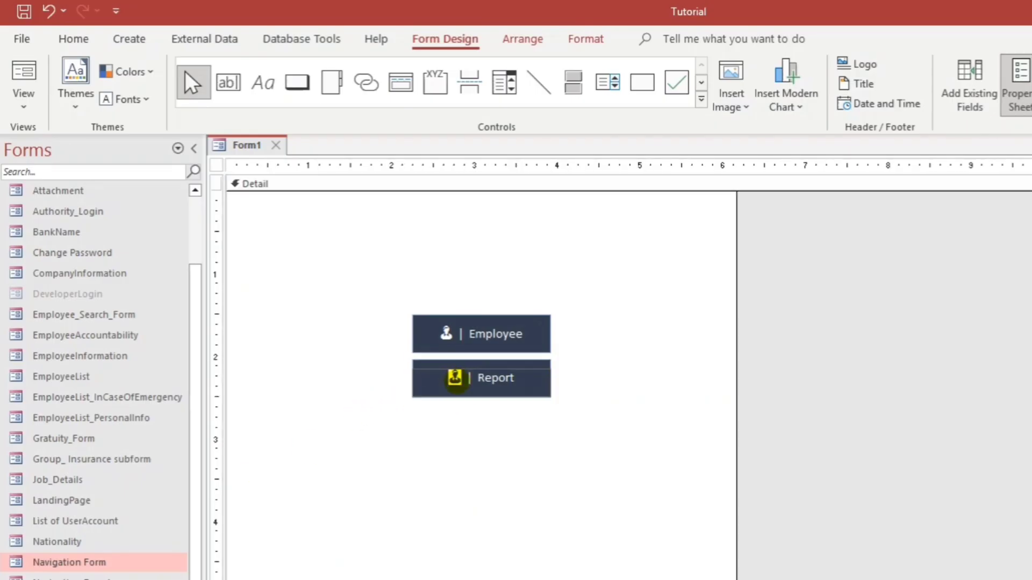
left_click(508, 450)
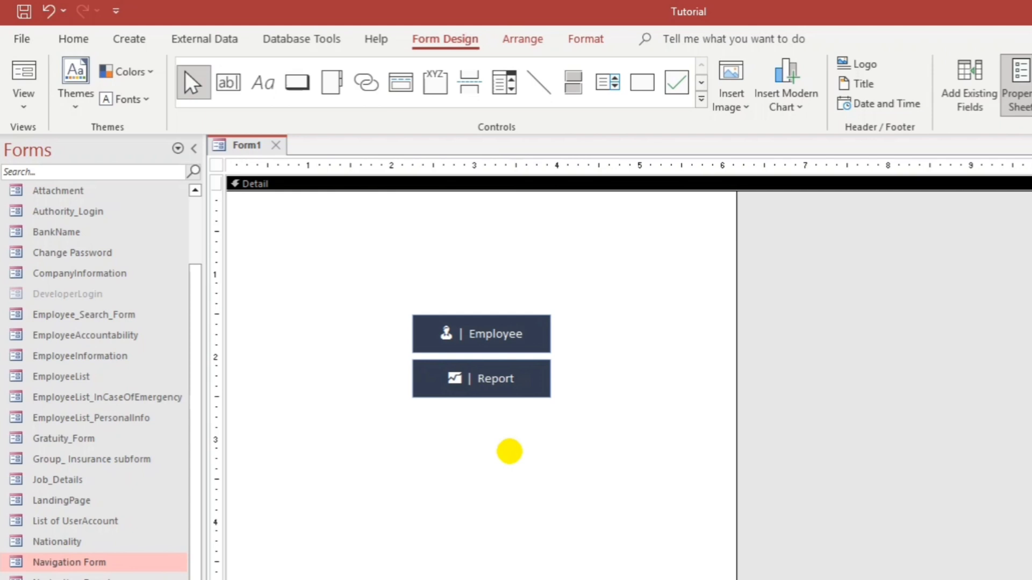
- Duplicate the Report button and caption the copy 'Contacts'
left_click(493, 383)
key("ctrl+c")
key("ctrl+v")
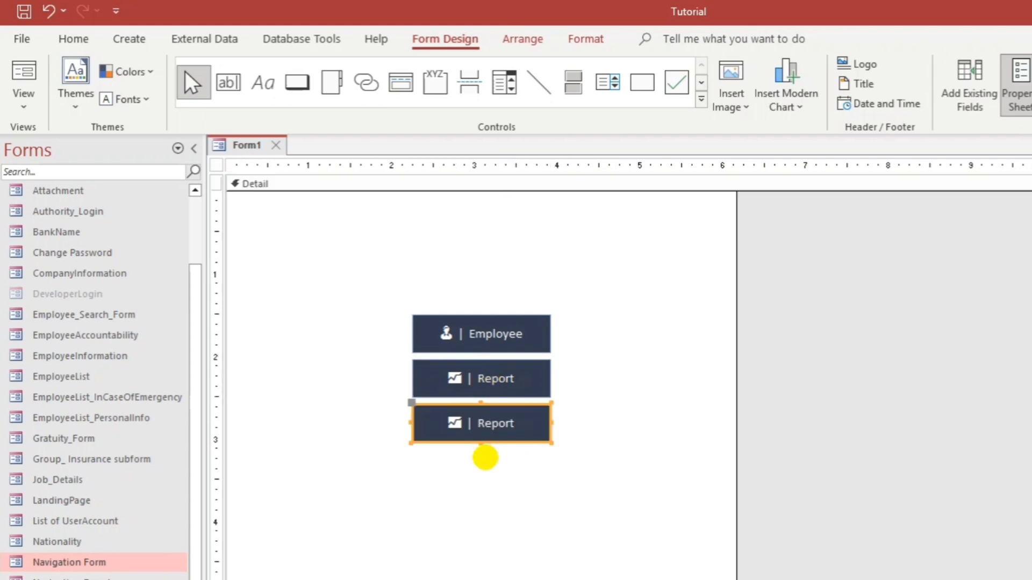
left_click(493, 422)
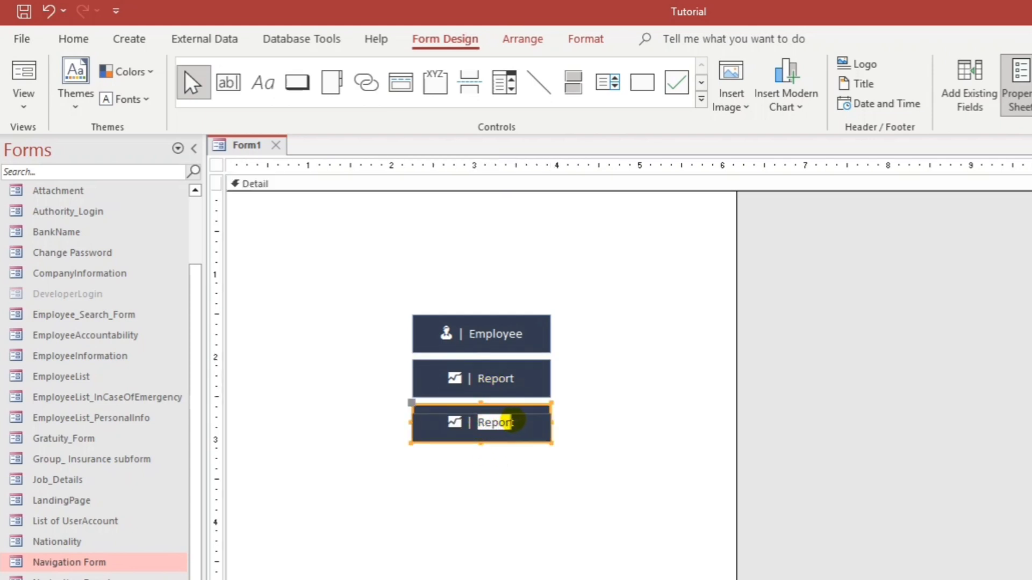
type("Contact")
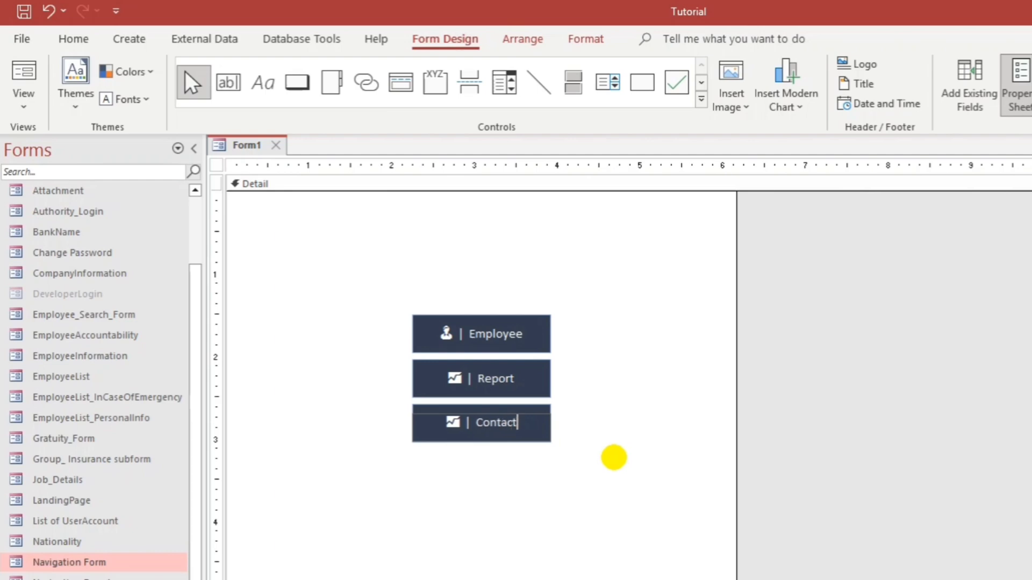
type("s")
- Finish the Contacts caption and select the telephone glyph in the Icon Fonts document
left_click(531, 489)
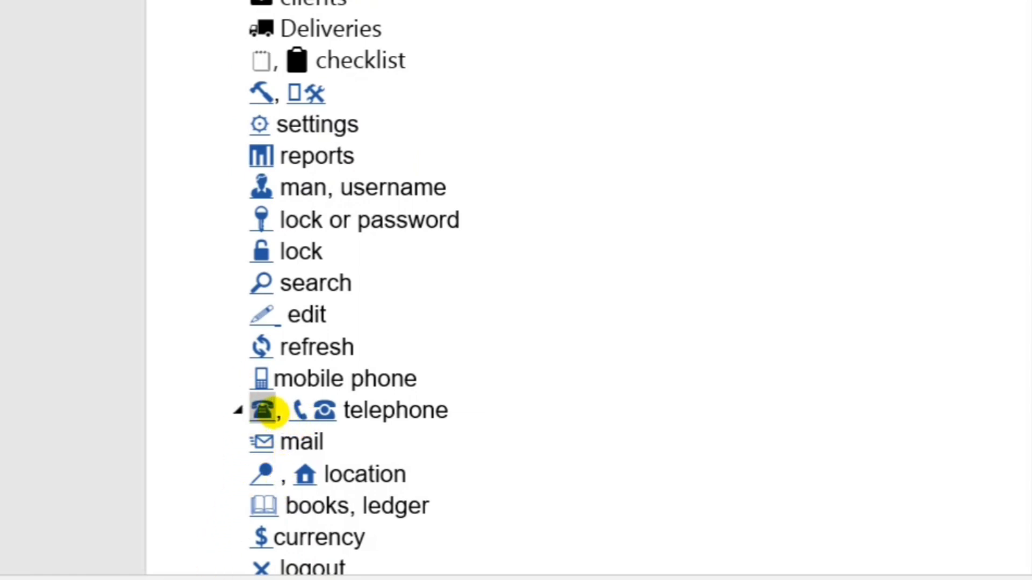
left_click_drag(273, 410, 260, 410)
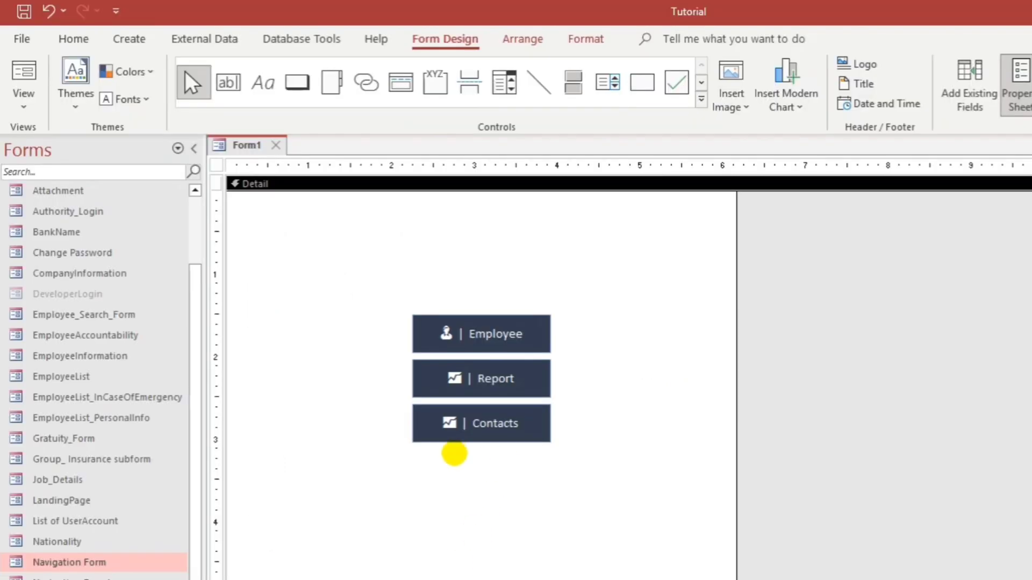
- Swap the chart icon in the Contacts caption for the telephone glyph and preview the form
left_click(449, 428)
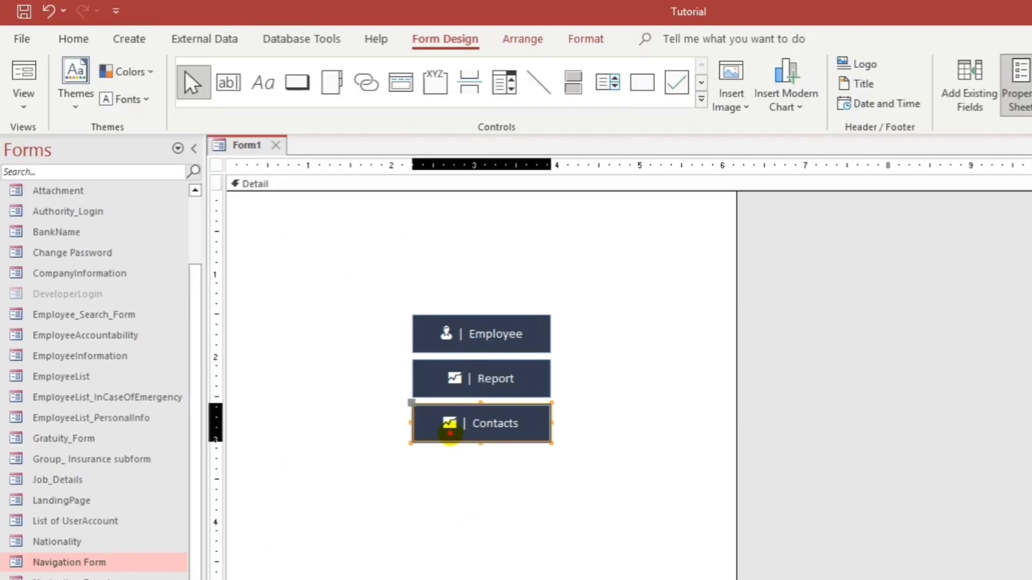
key("ctrl+v")
left_click(481, 488)
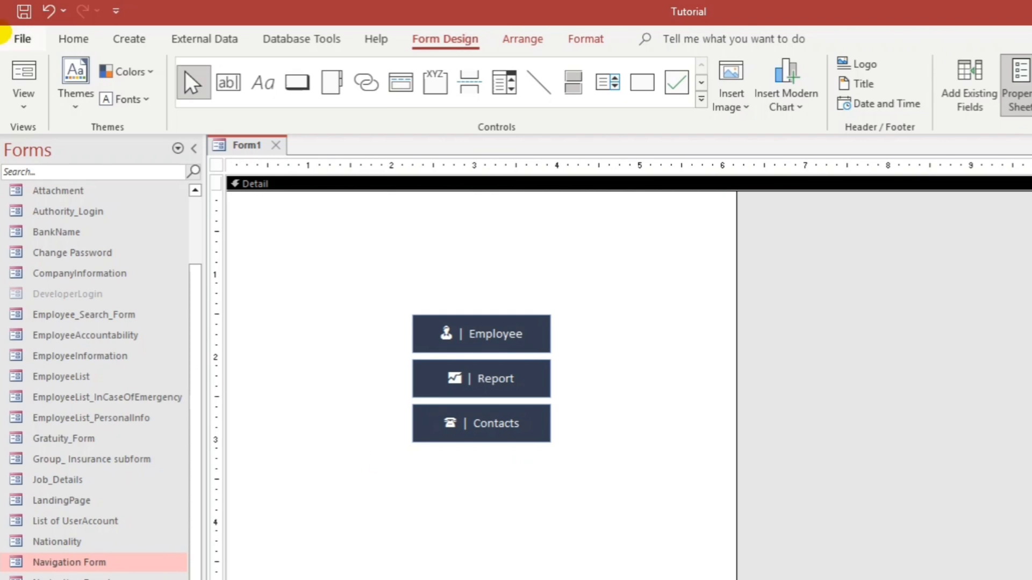
left_click(24, 75)
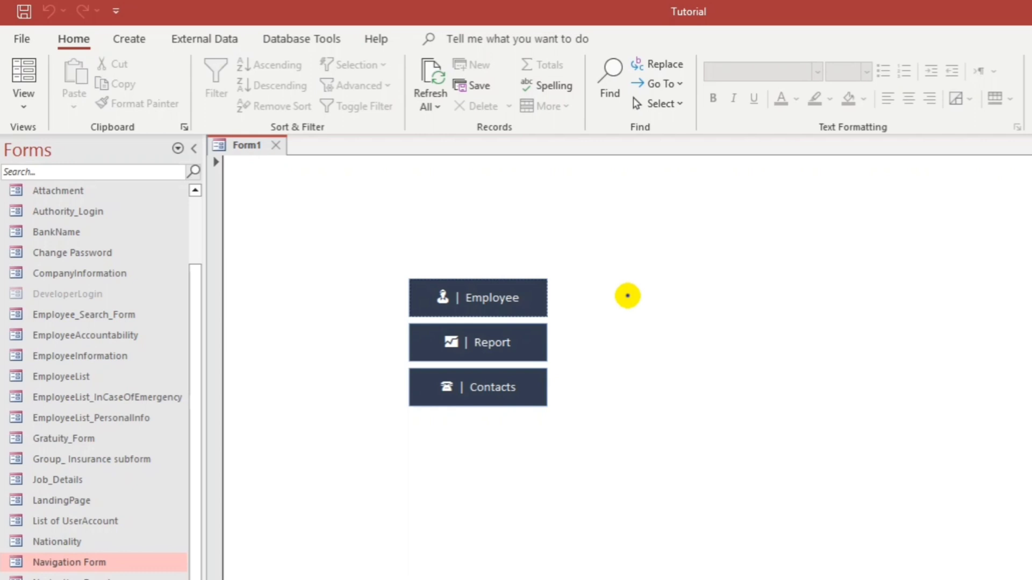
- Switch Form1 back to Design View and select the Employee, Report and Contacts buttons
right_click(627, 295)
left_click(664, 356)
left_click_drag(561, 325, 542, 454)
- Set the three buttons' caption font size to 15 and widen them to fit
left_click(73, 39)
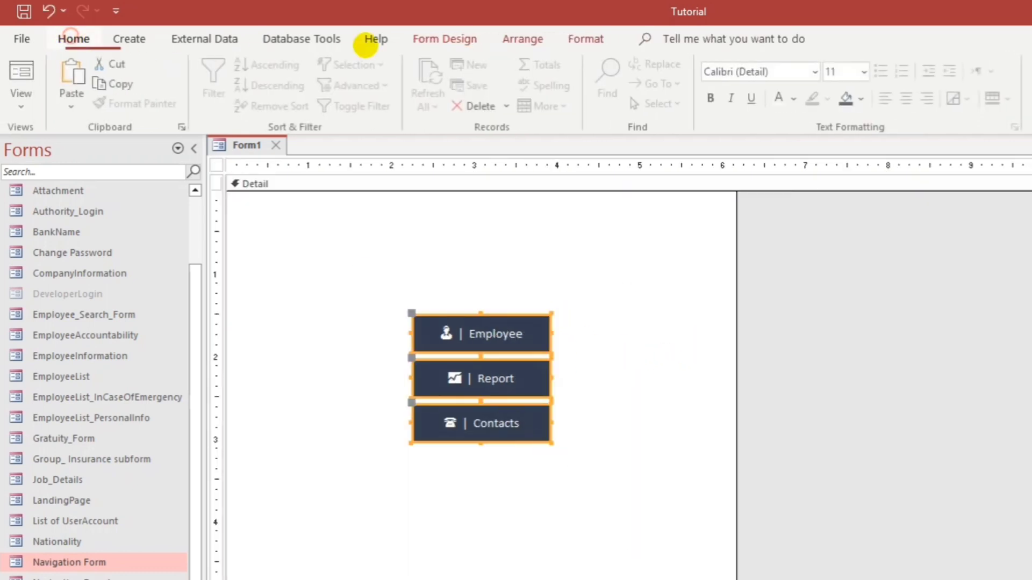
left_click(832, 72)
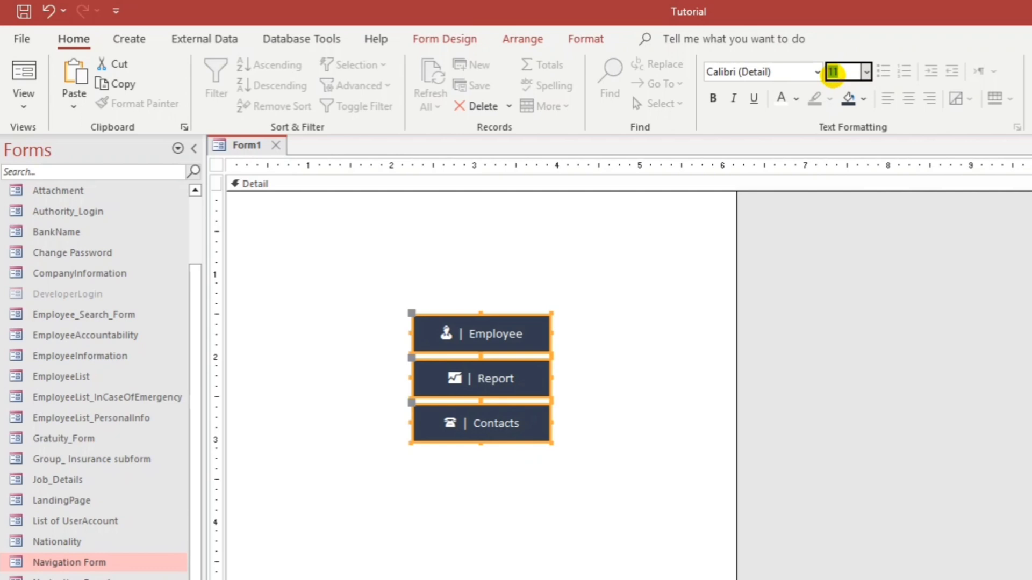
type("15")
key("Return")
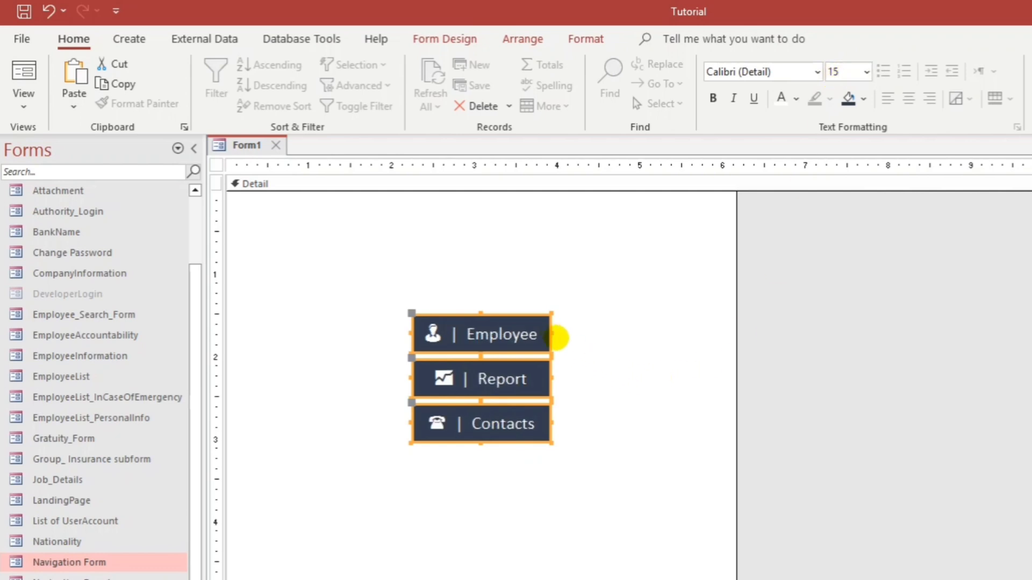
left_click_drag(553, 334, 616, 317)
left_click(493, 475)
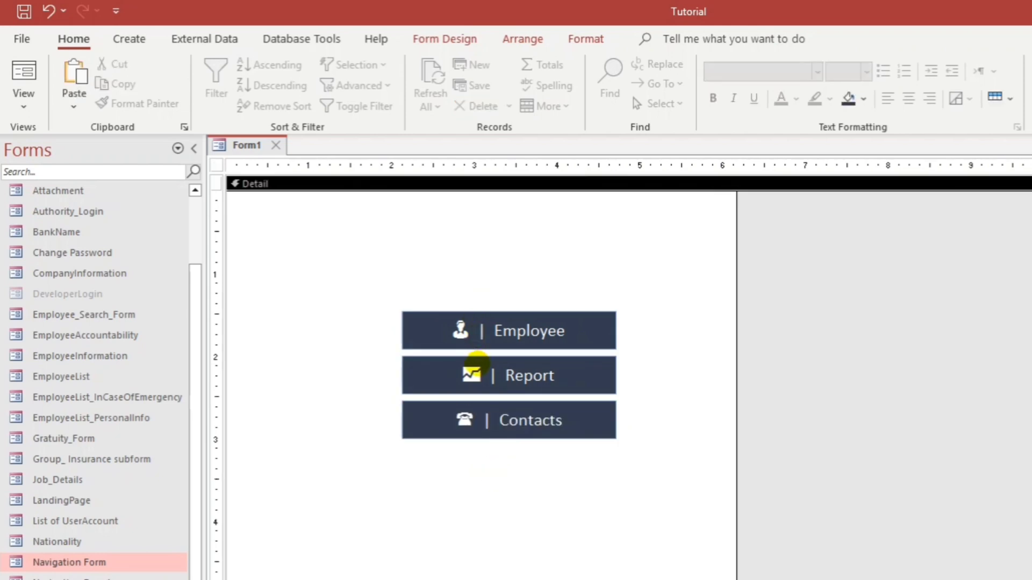